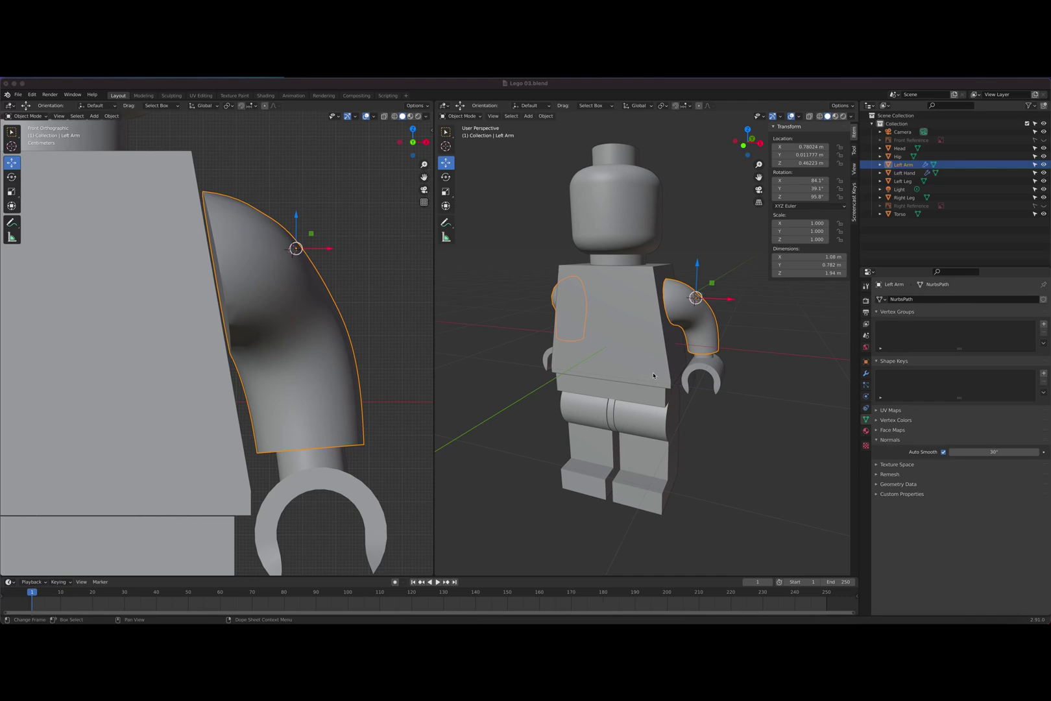
# Step: Select the torso and orbit around the minifigure to inspect the arm's fit
pyautogui.click(654, 377)
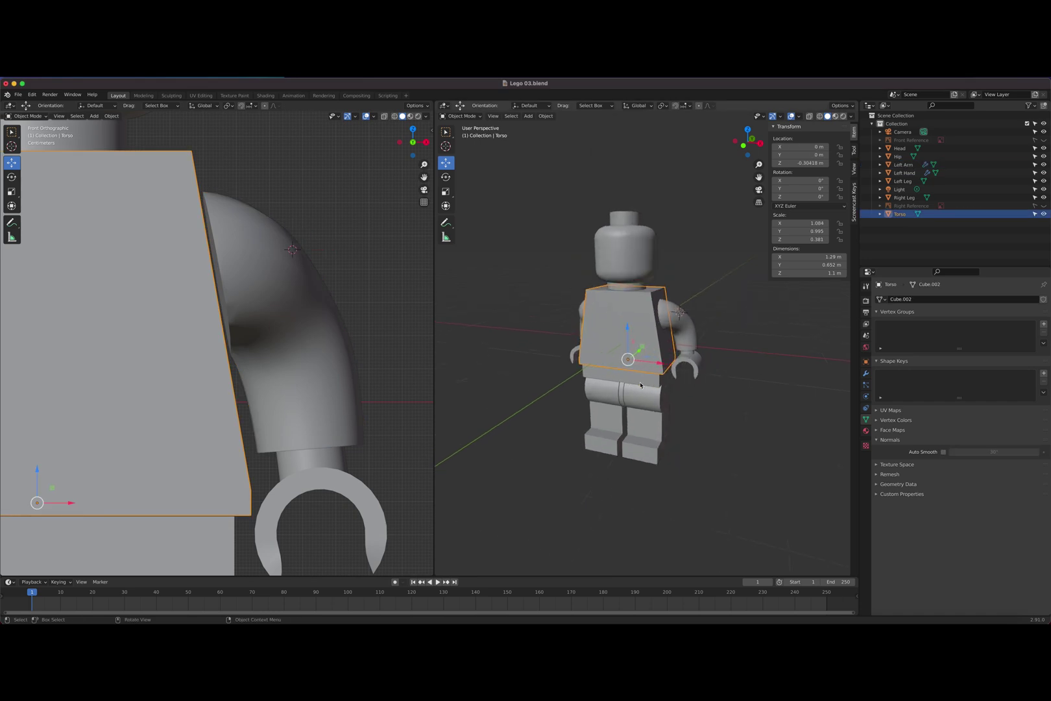
pyautogui.scroll(3, 643, 387)
pyautogui.moveTo(645, 389); pyautogui.dragTo(624, 385, button='middle')
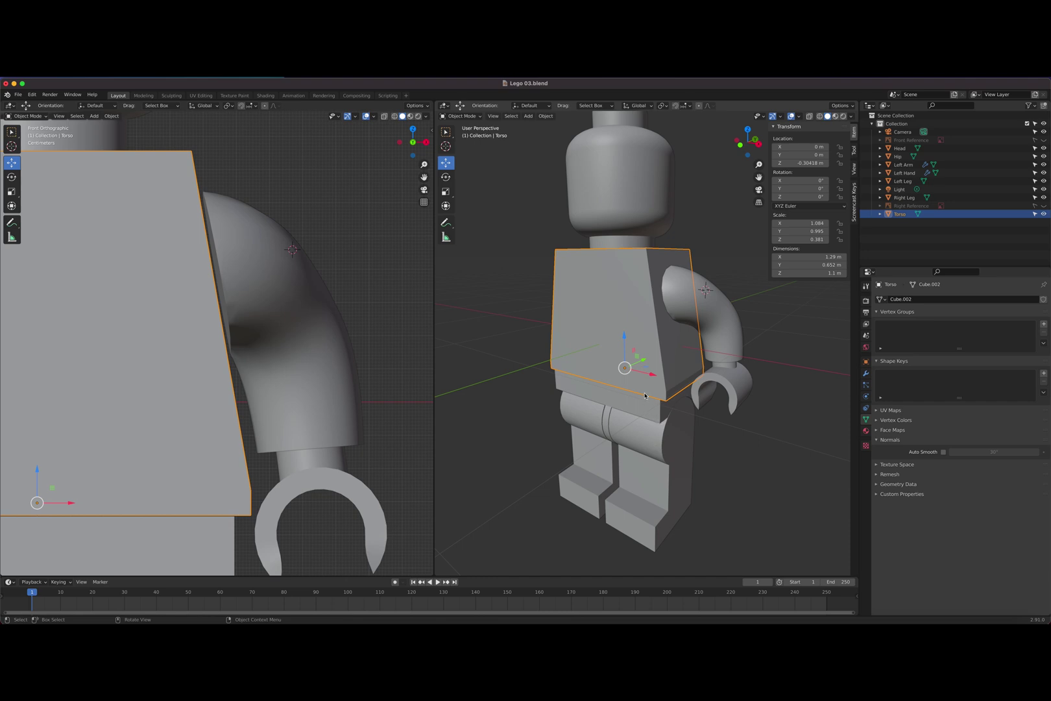
pyautogui.scroll(1, 644, 394)
pyautogui.moveTo(655, 388); pyautogui.dragTo(669, 345, button='middle')
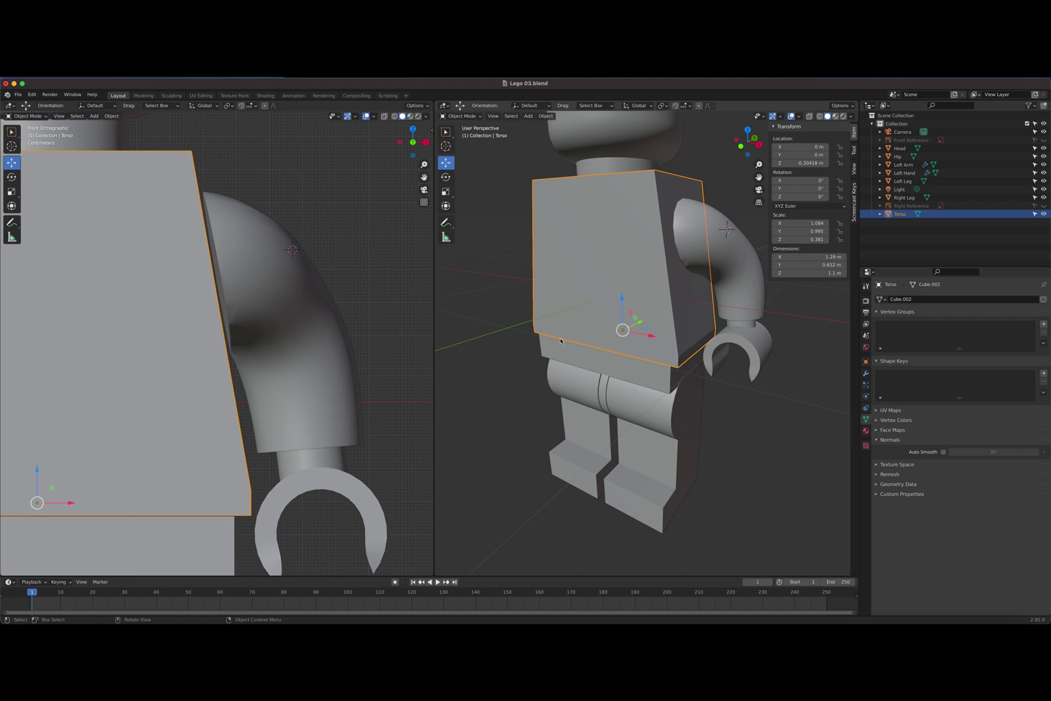
# Step: Rotate the left arm -1.62° about the global Z axis, giving it a Z rotation of 94.2°
pyautogui.click(246, 266)
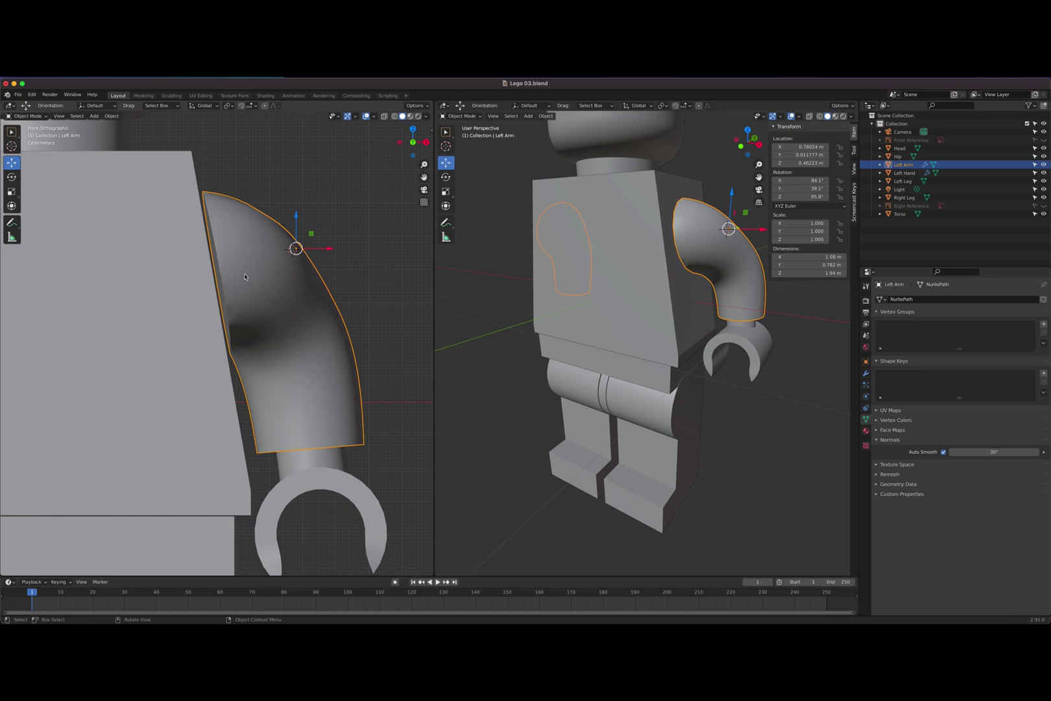
pyautogui.press('r')
pyautogui.press('z')
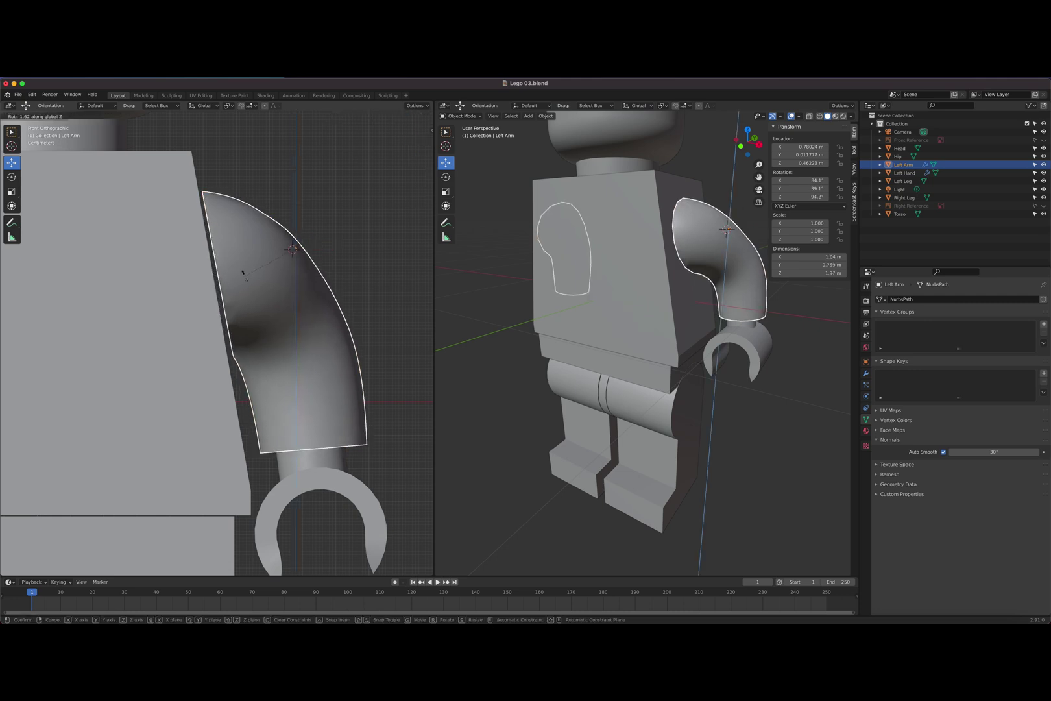
pyautogui.click(245, 278)
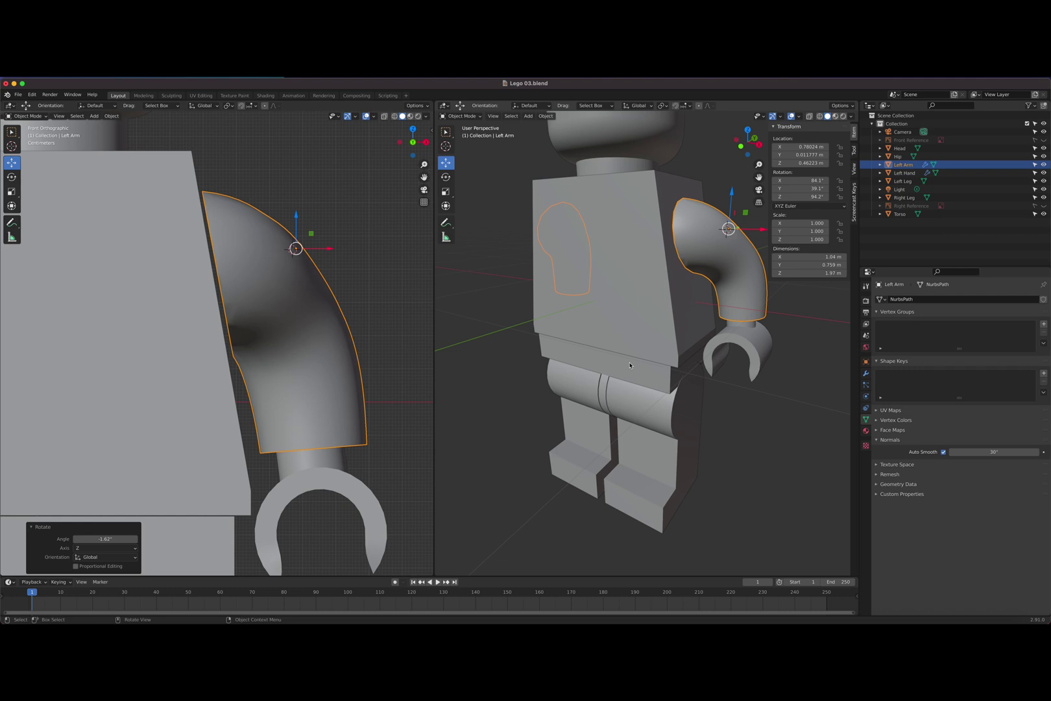
pyautogui.scroll(-3, 613, 378)
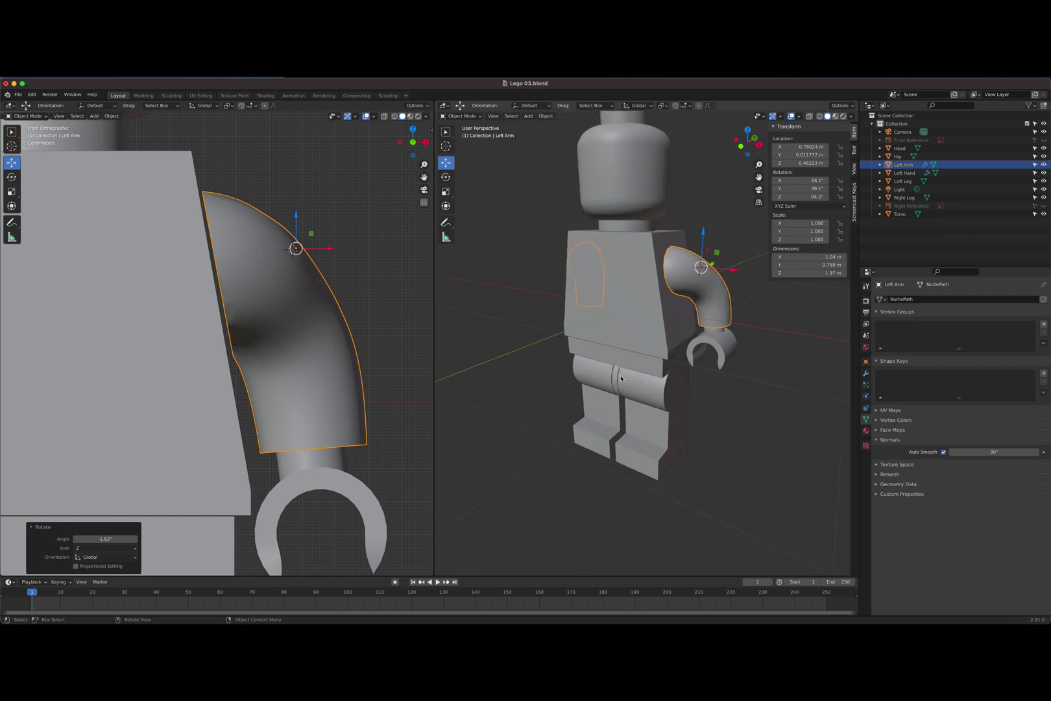
pyautogui.scroll(1, 613, 374)
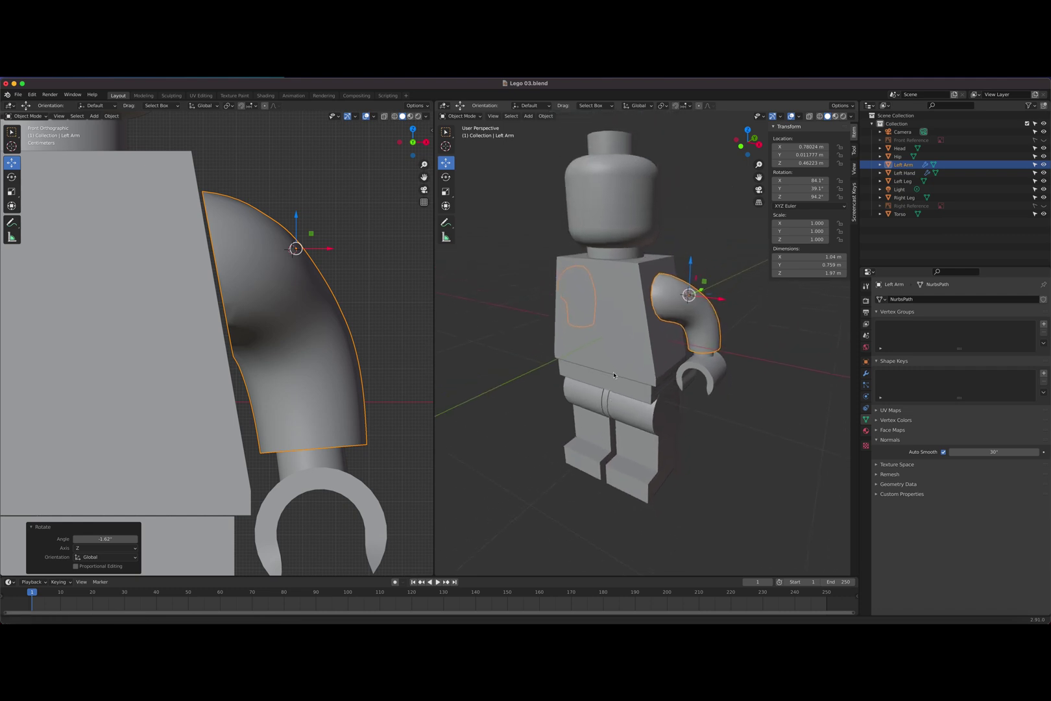
# Step: In the Shading workspace, give the Head a new material, Material.001, with a Principled BSDF
pyautogui.click(265, 95)
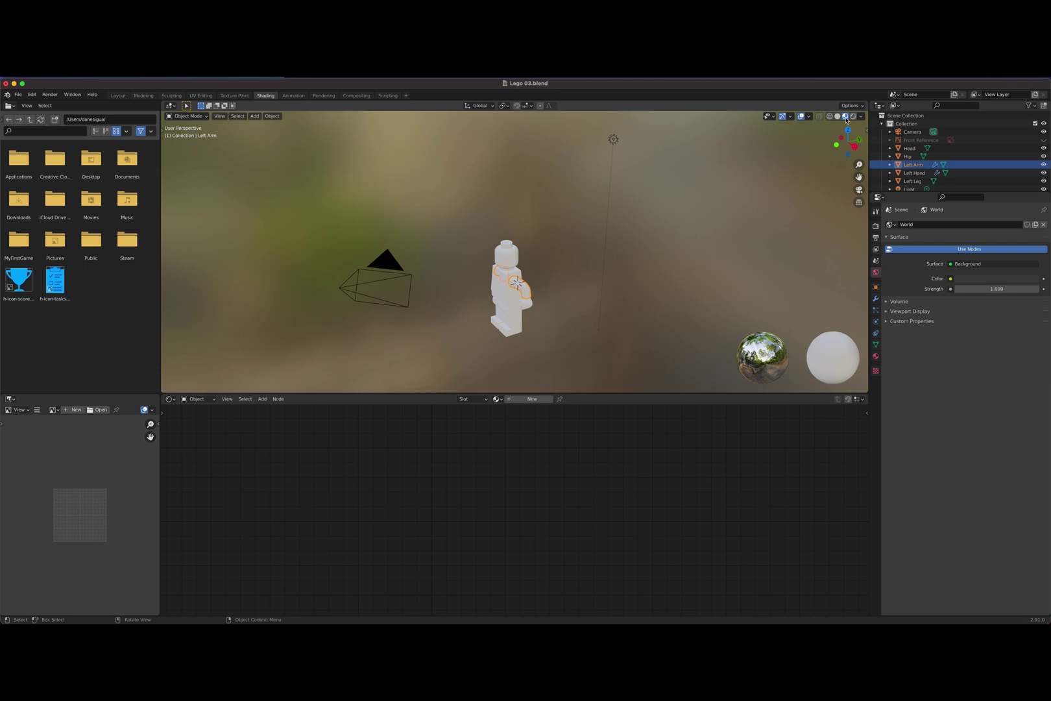
pyautogui.scroll(8, 556, 222)
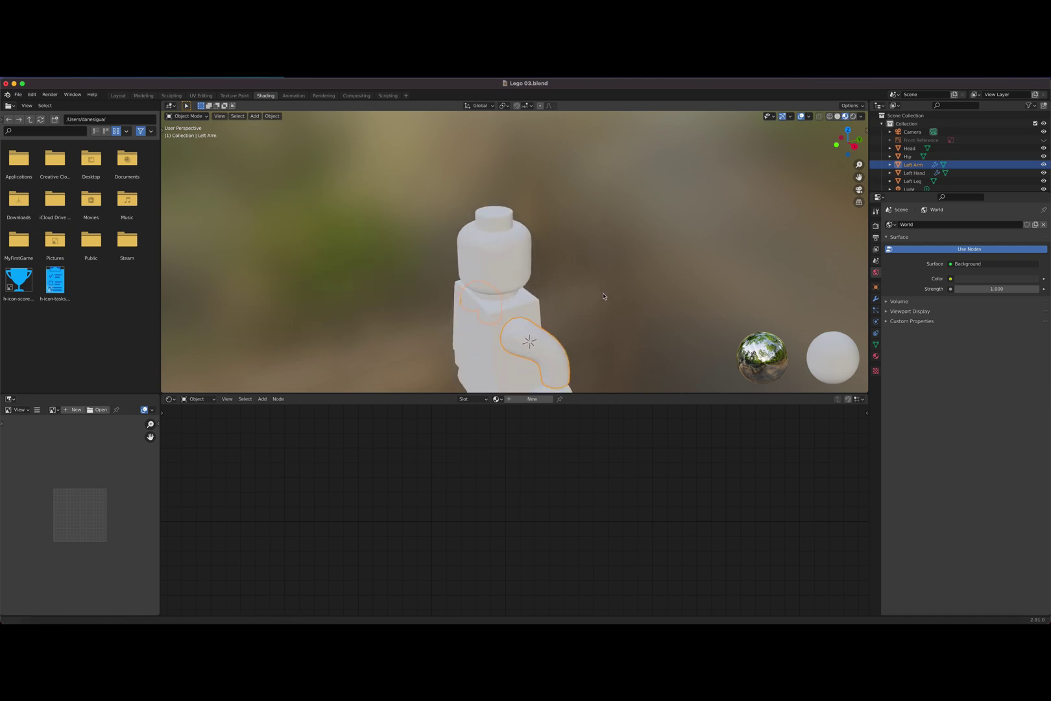
pyautogui.scroll(5, 556, 222)
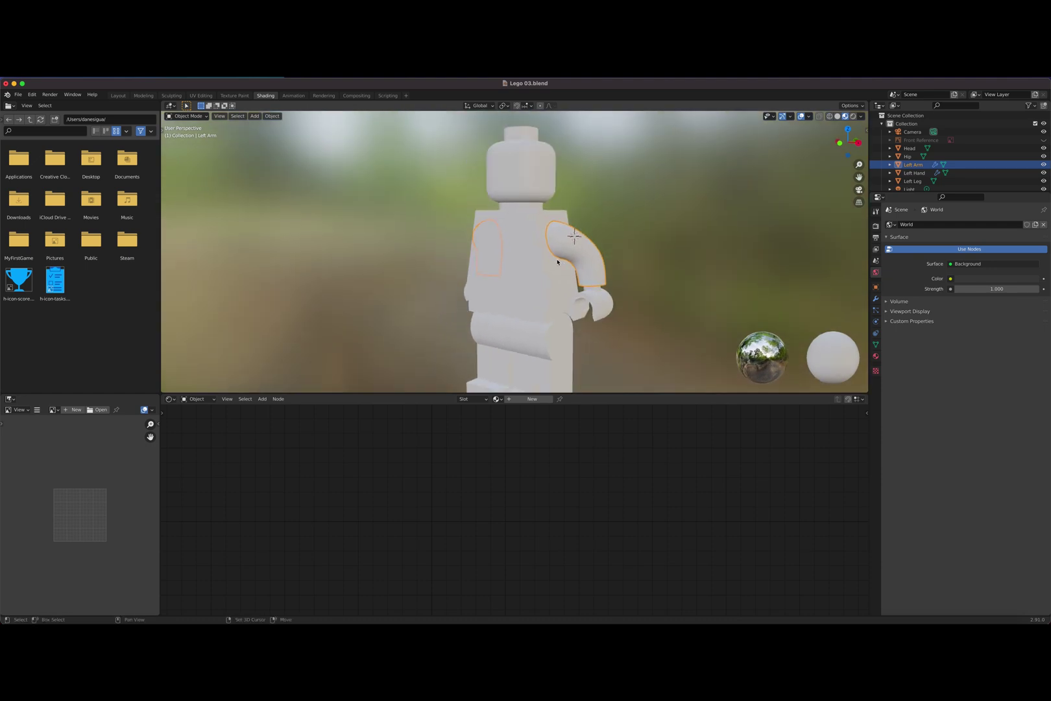
pyautogui.click(538, 191)
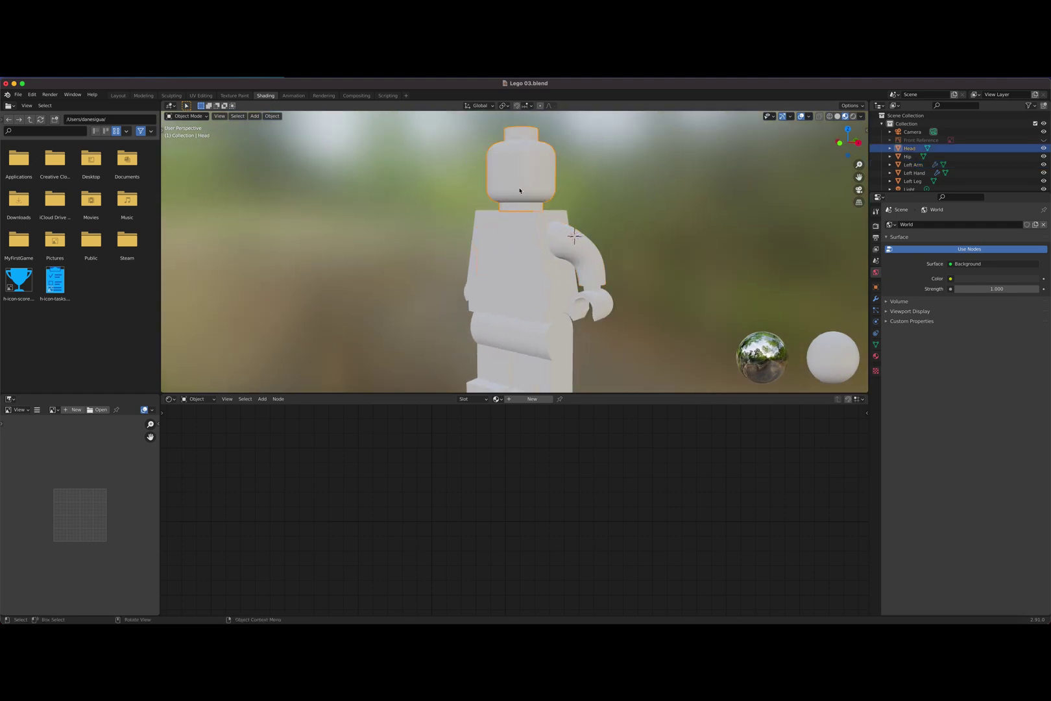
pyautogui.click(875, 356)
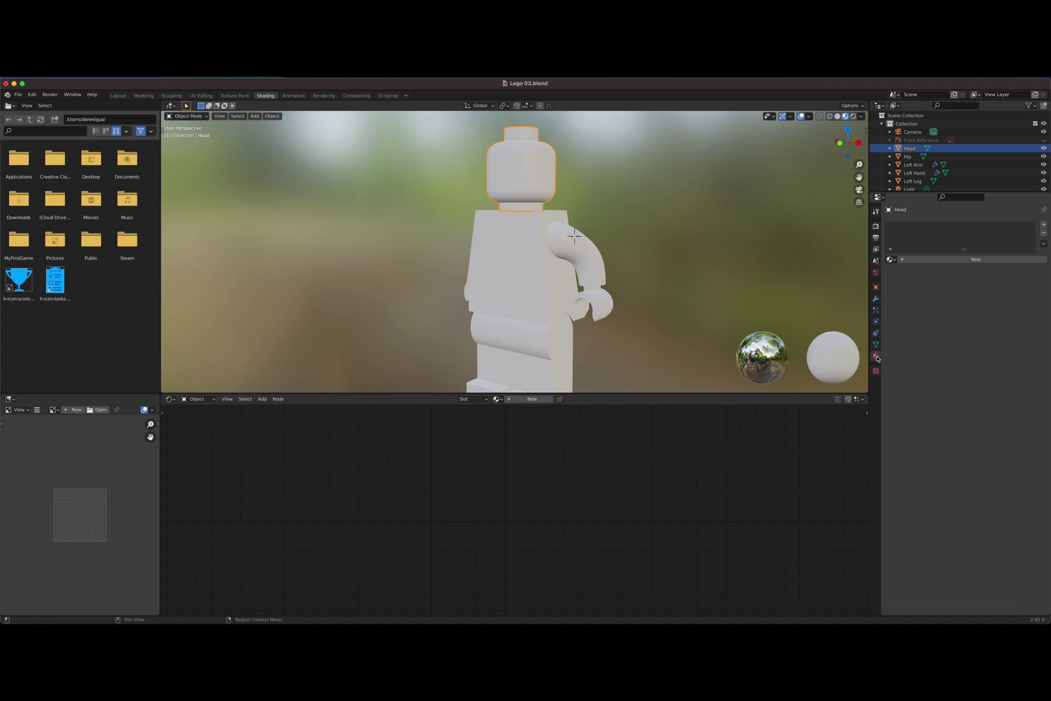
pyautogui.click(970, 259)
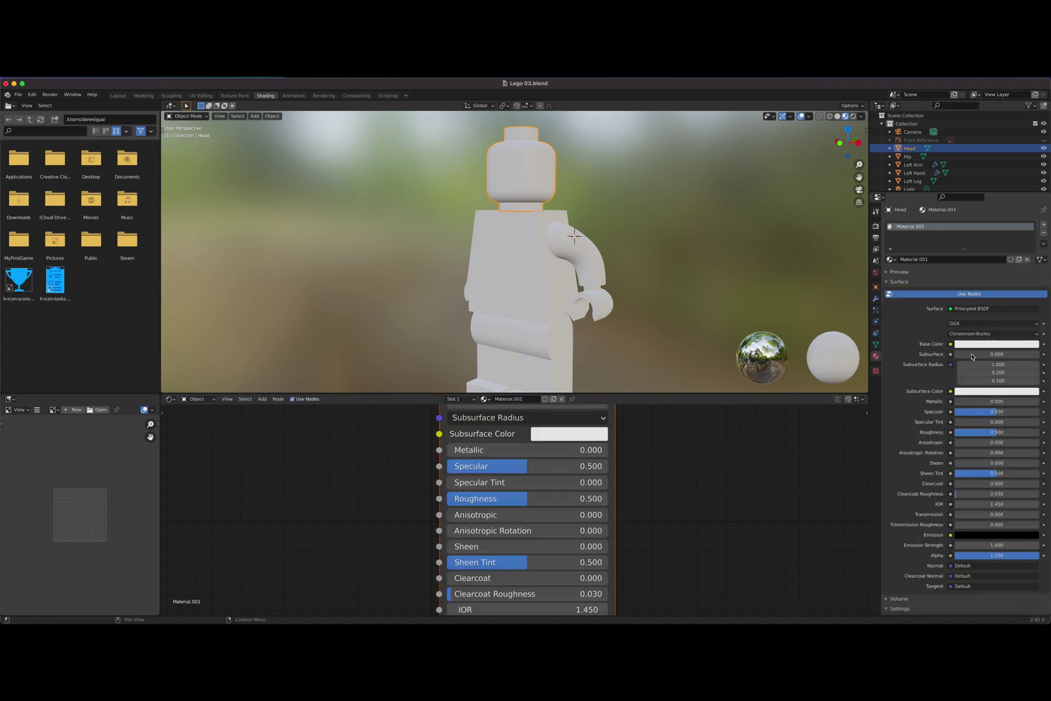
pyautogui.scroll(-5, 522, 494)
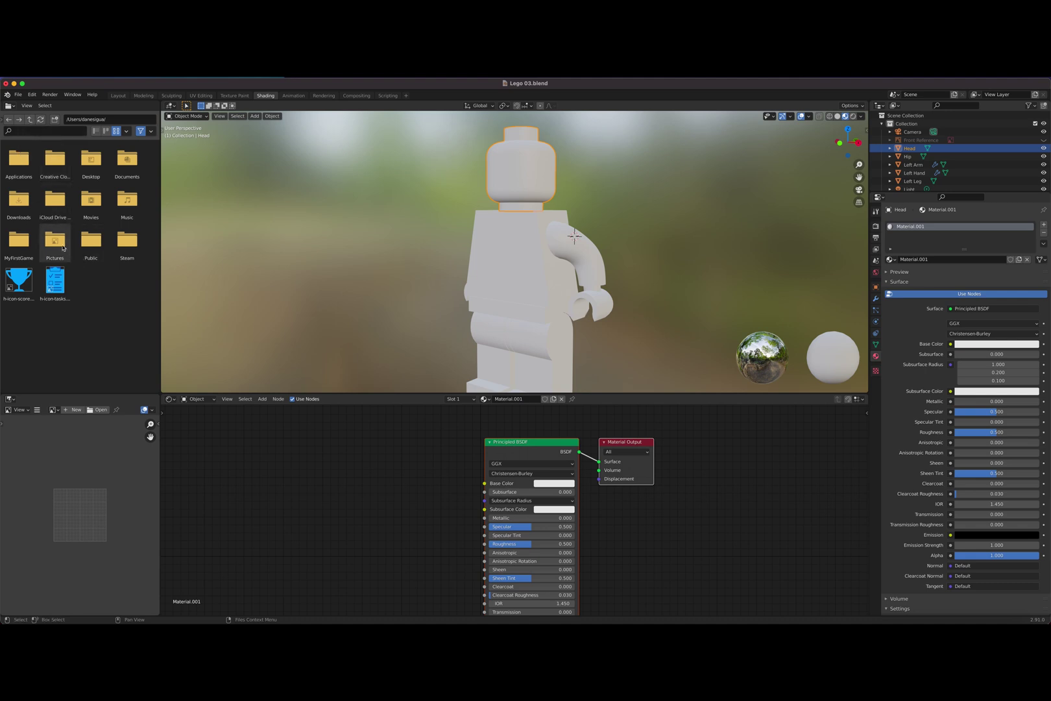
# Step: Add Lego head.jpg from Pictures > Lego as an image texture feeding Base Color
pyautogui.doubleClick(64, 247)
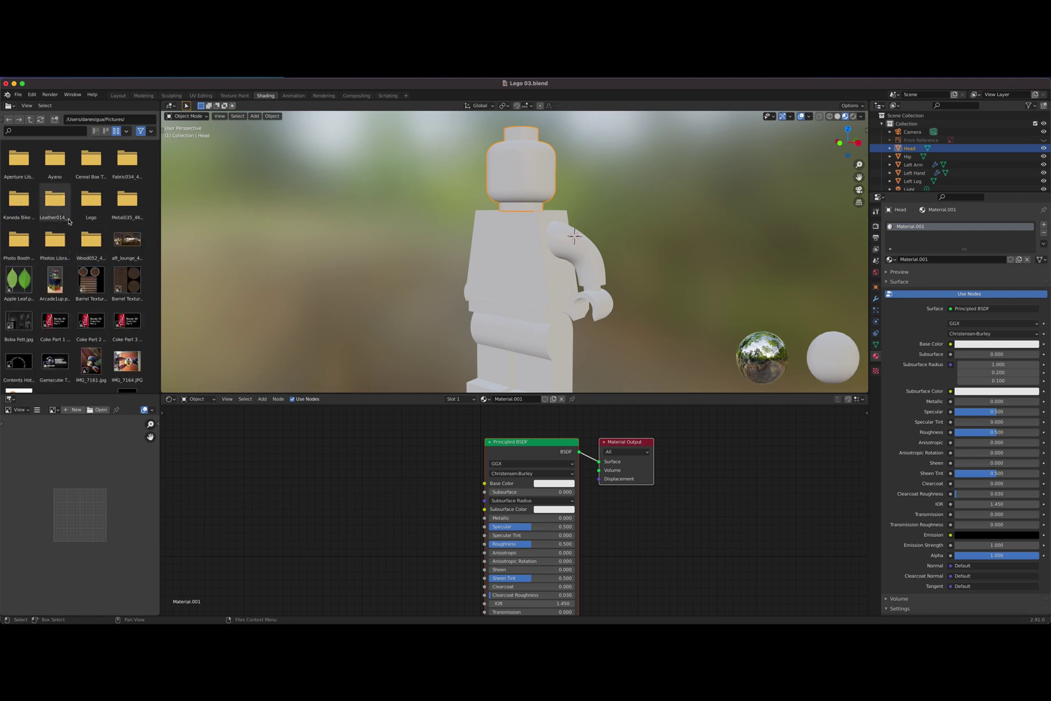
pyautogui.doubleClick(84, 210)
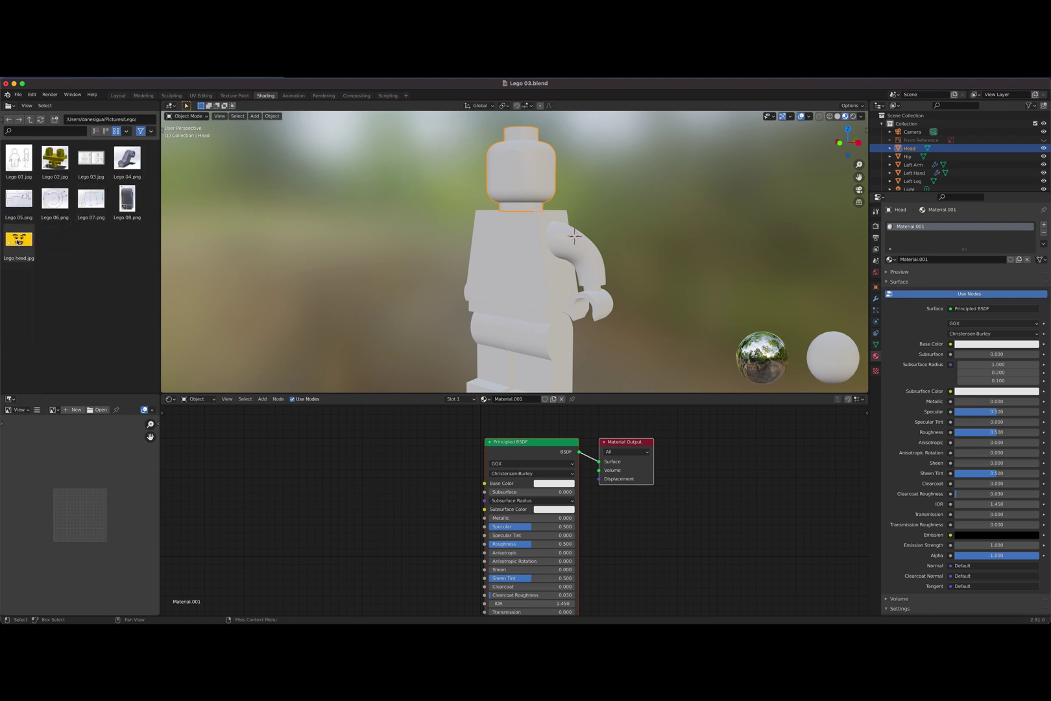
pyautogui.click(29, 245)
pyautogui.moveTo(21, 243); pyautogui.dragTo(276, 467)
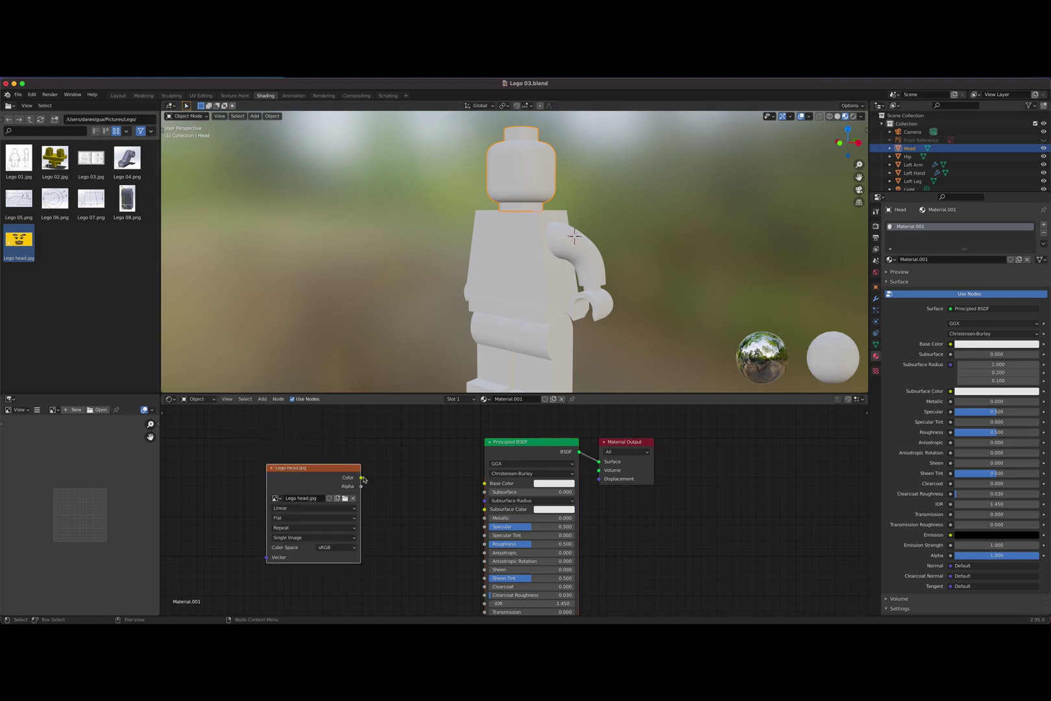
pyautogui.moveTo(362, 478); pyautogui.dragTo(485, 483)
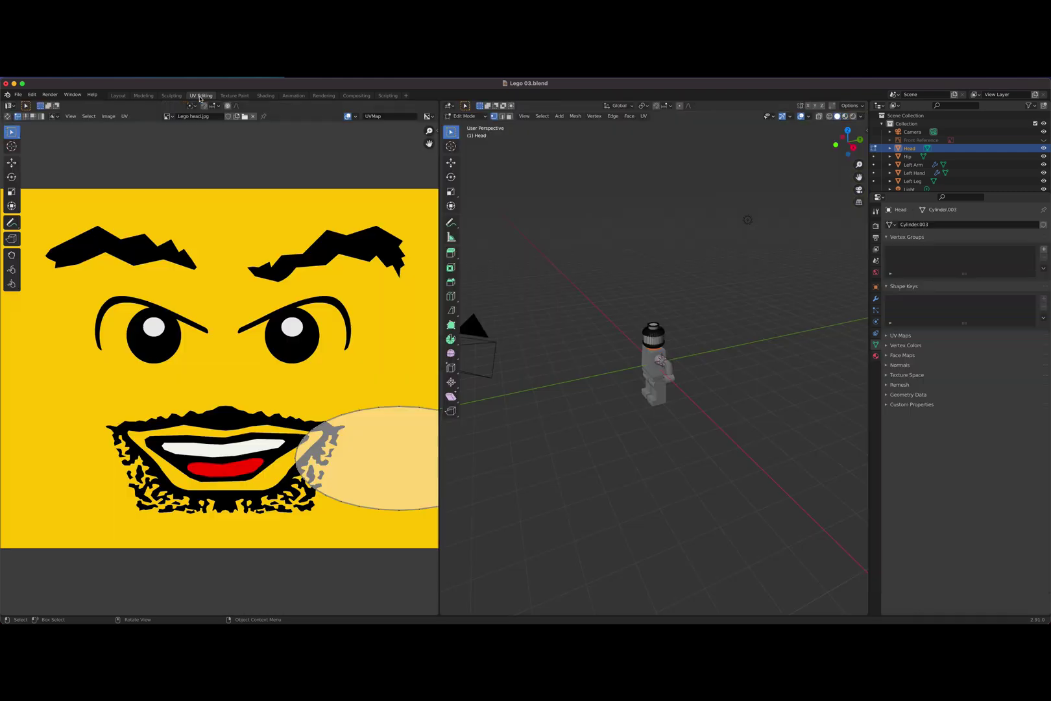
# Step: In UV Editing, frame the head in a zoomed front view beside the face image
pyautogui.click(200, 95)
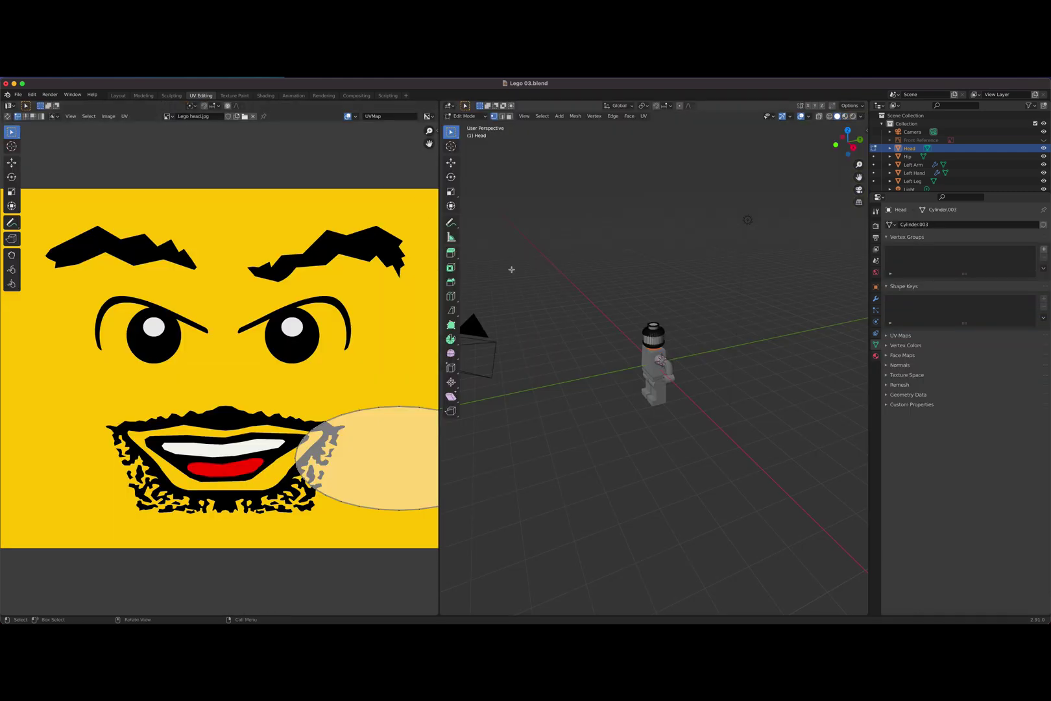
pyautogui.press('KP_1')
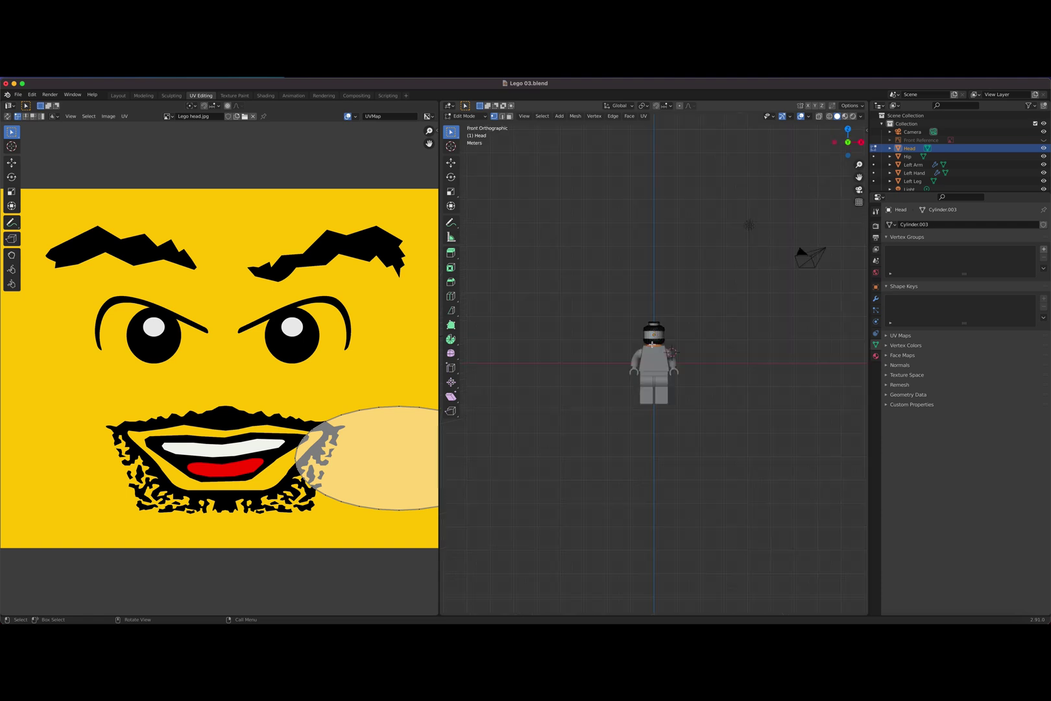
pyautogui.scroll(8, 657, 332)
pyautogui.keyDown('shift'); pyautogui.moveTo(681, 307); pyautogui.dragTo(708, 466, button='middle'); pyautogui.keyUp('shift')
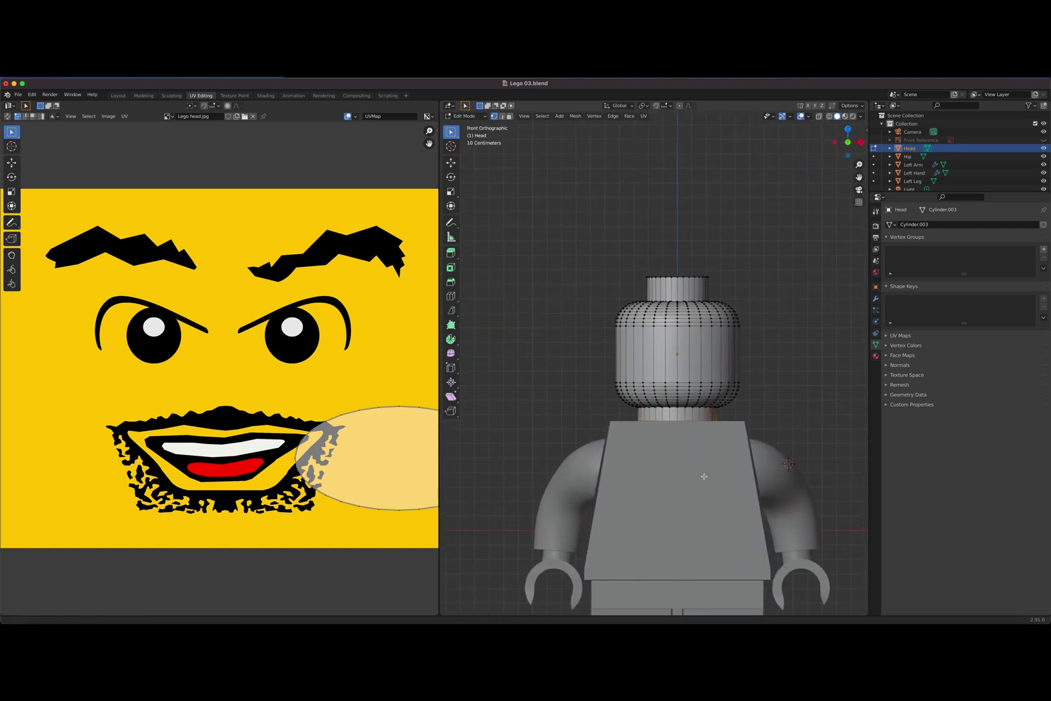
pyautogui.scroll(4, 711, 407)
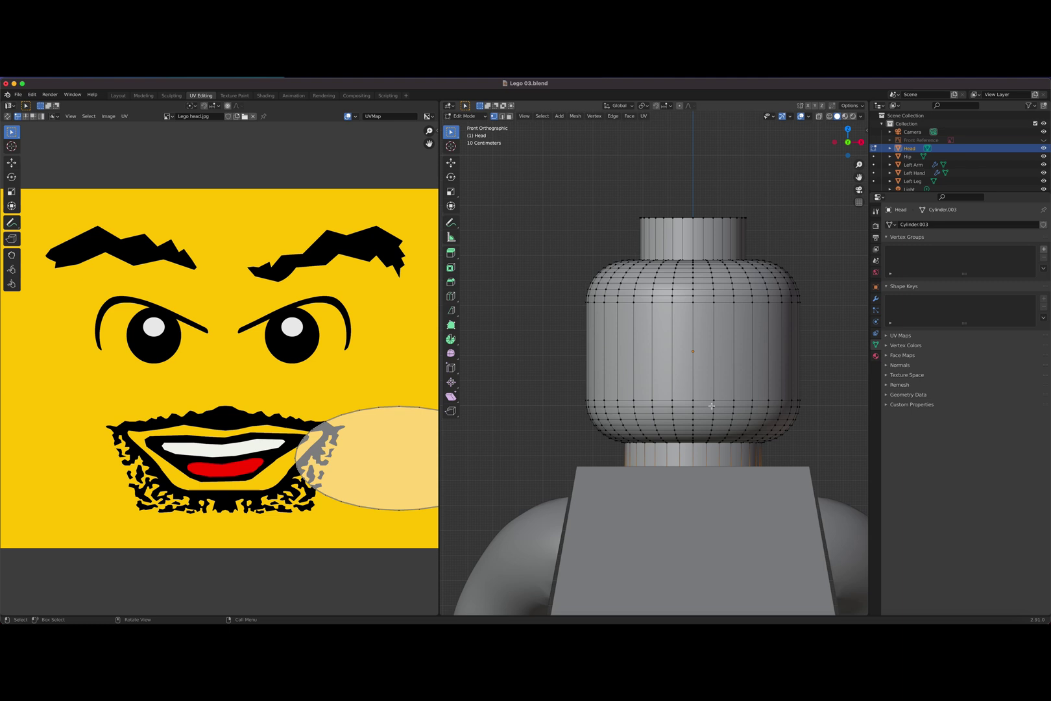
pyautogui.press('Tab')
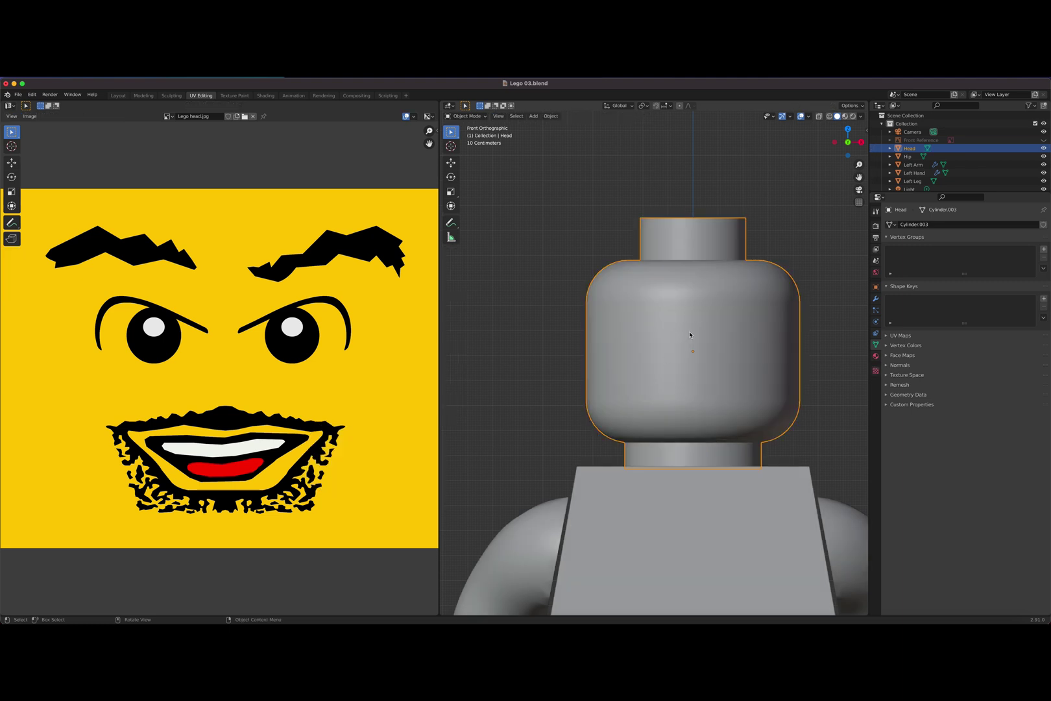
pyautogui.click(876, 355)
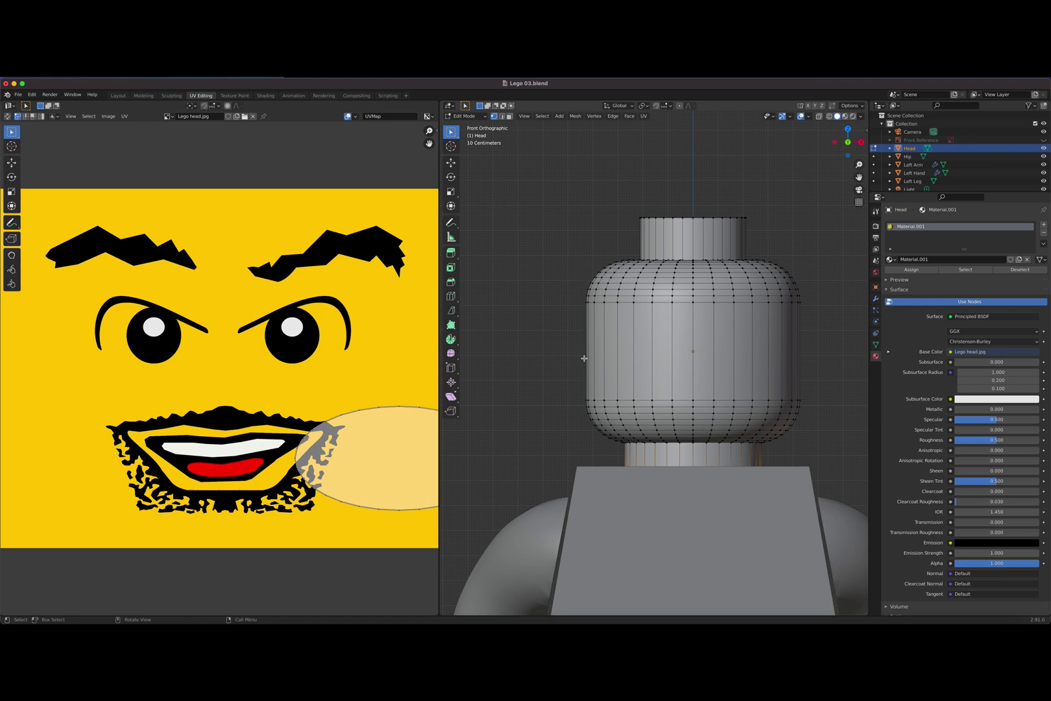
pyautogui.press('Tab')
pyautogui.press('Tab')
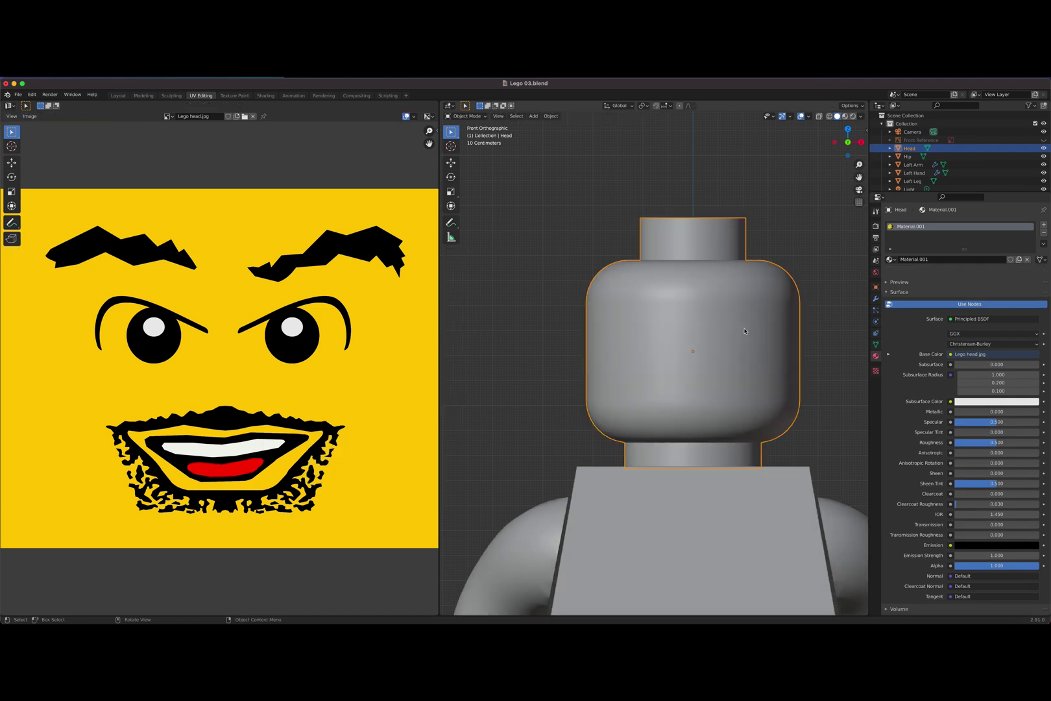
# Step: Add a second material slot with Material.002 and assign it to every head face
pyautogui.click(1044, 227)
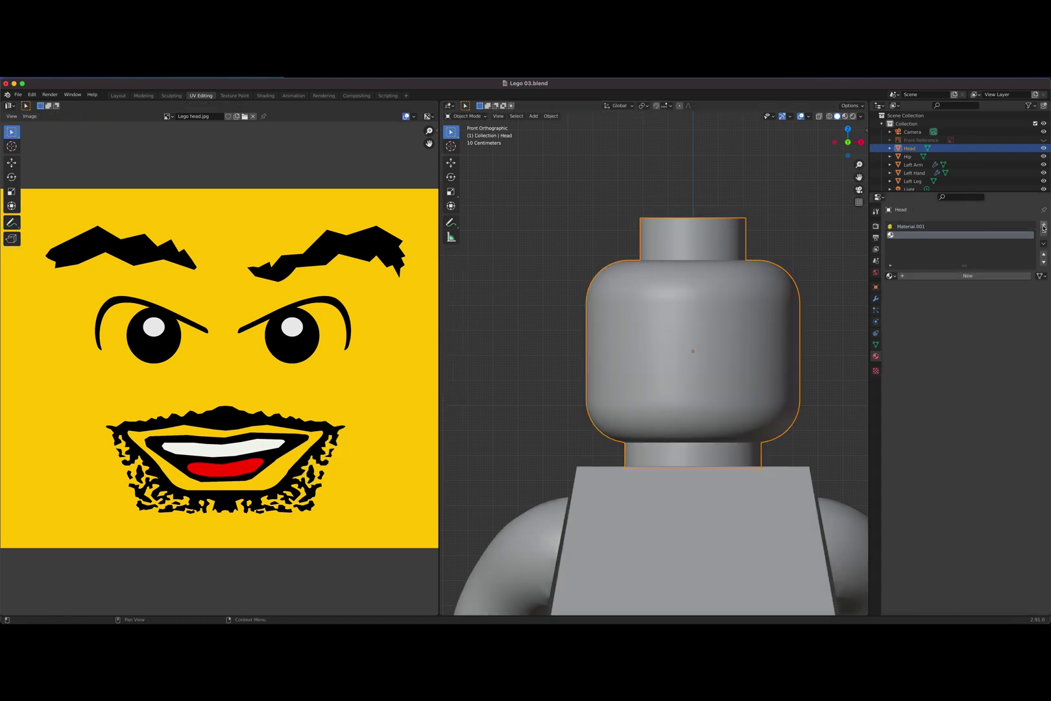
pyautogui.click(989, 278)
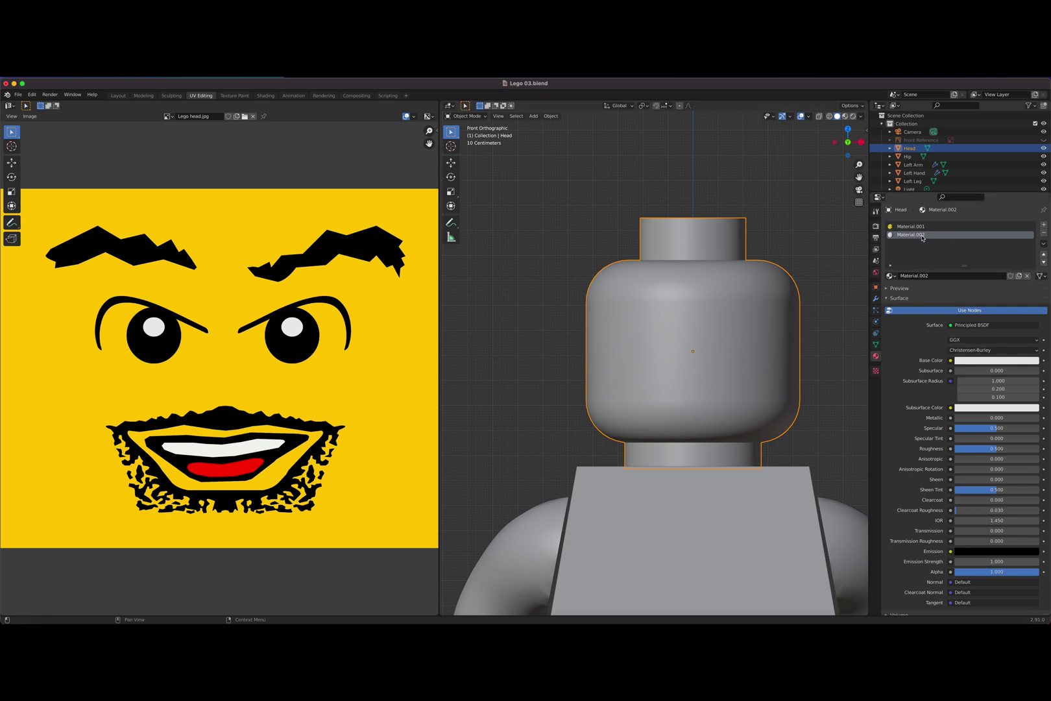
pyautogui.press('Tab')
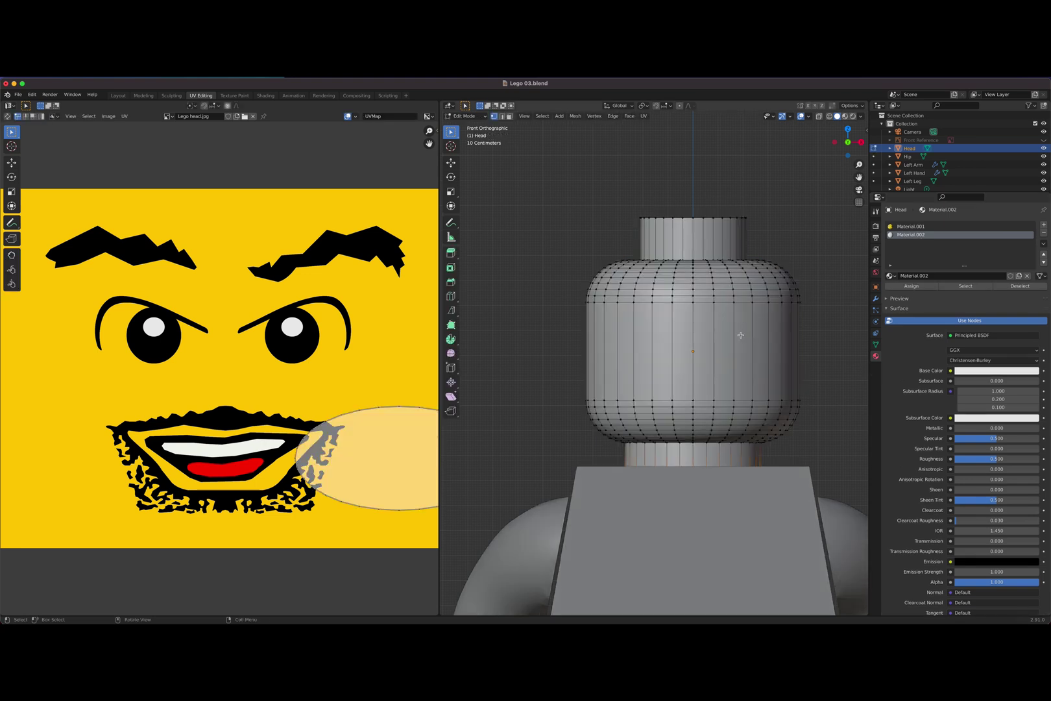
pyautogui.press('a')
pyautogui.press('3')
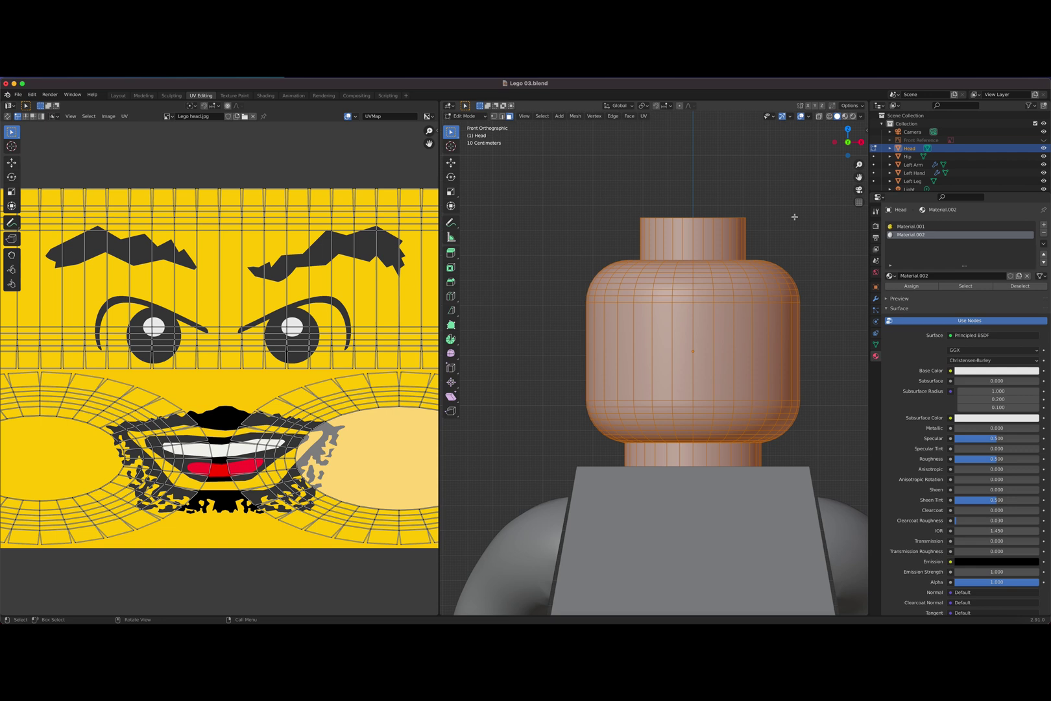
pyautogui.press('n')
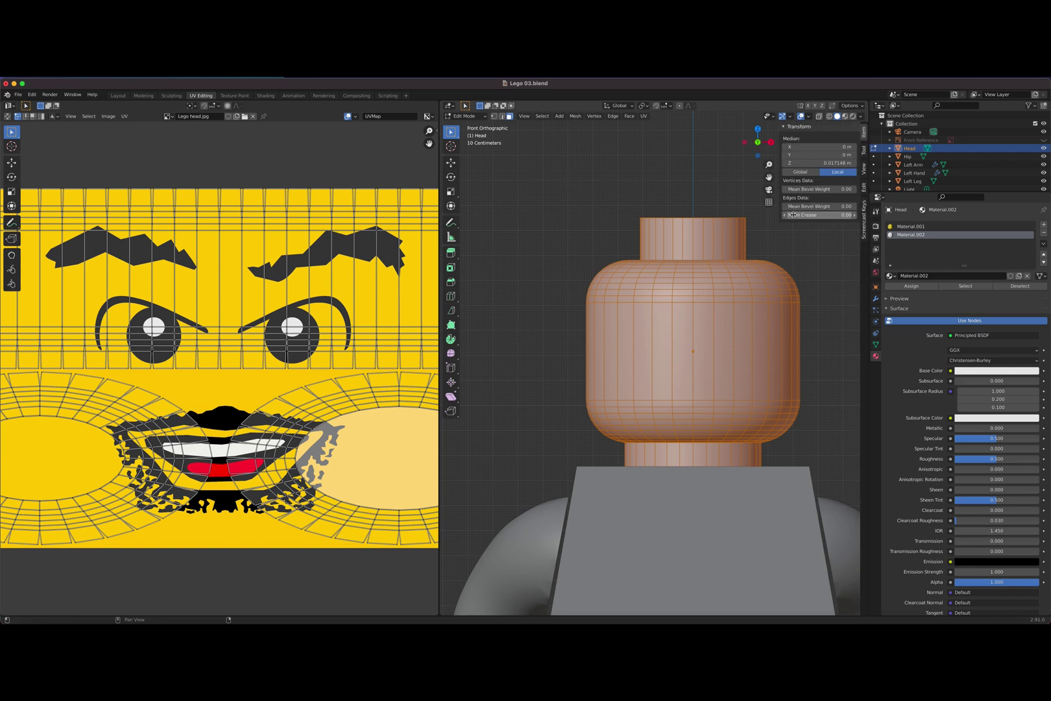
pyautogui.click(864, 206)
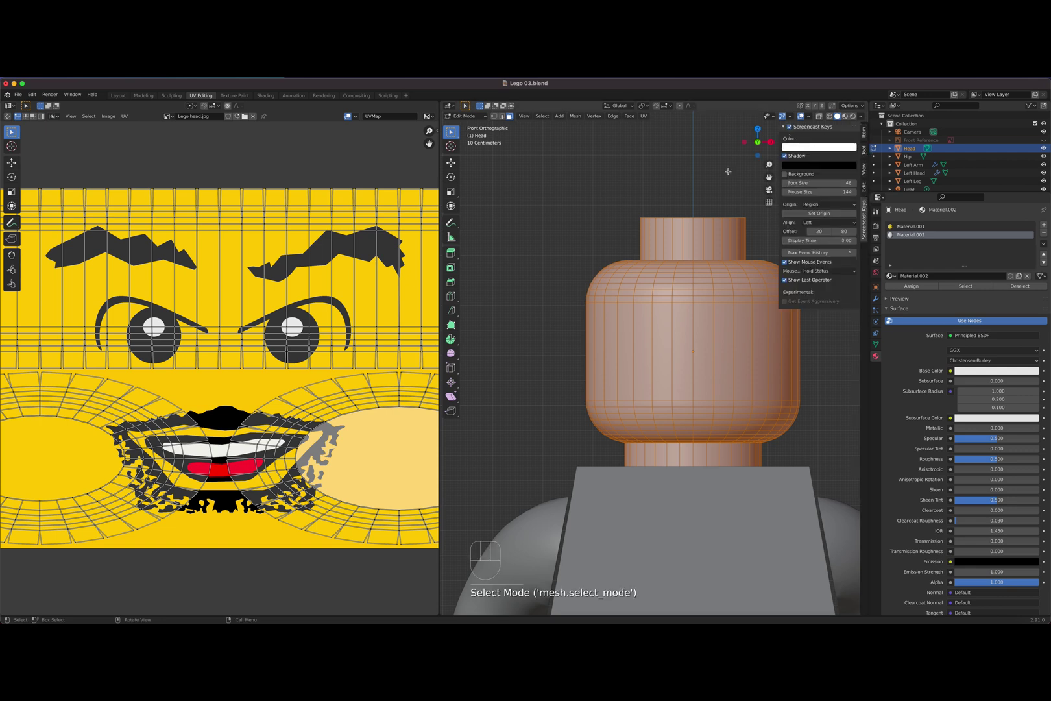
pyautogui.press('n')
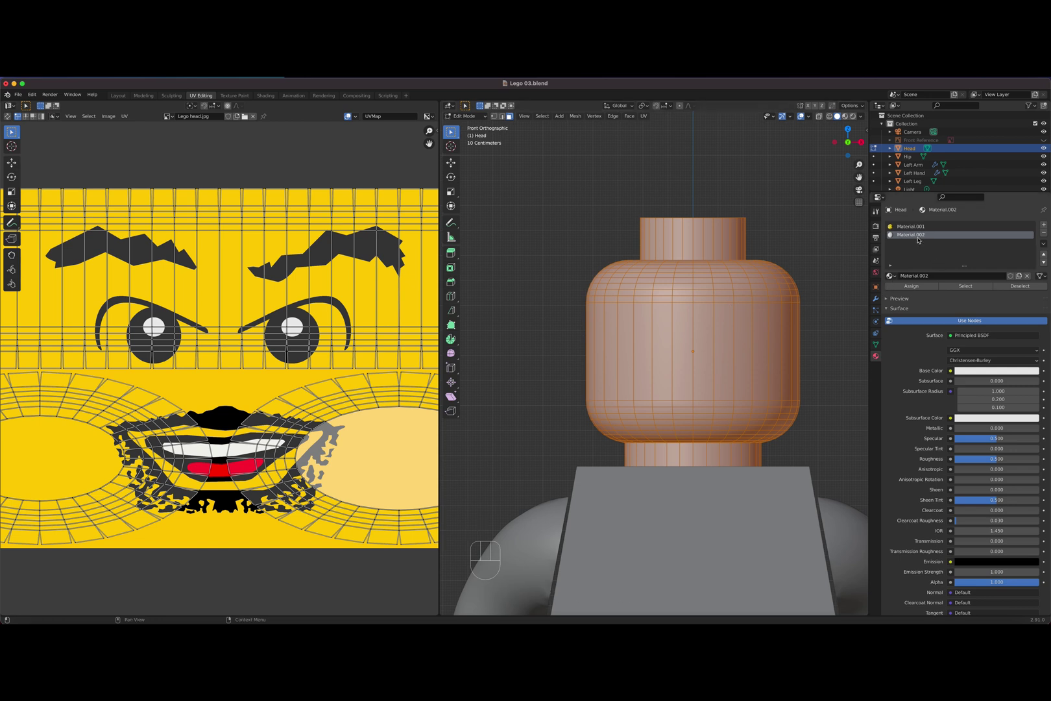
pyautogui.click(920, 287)
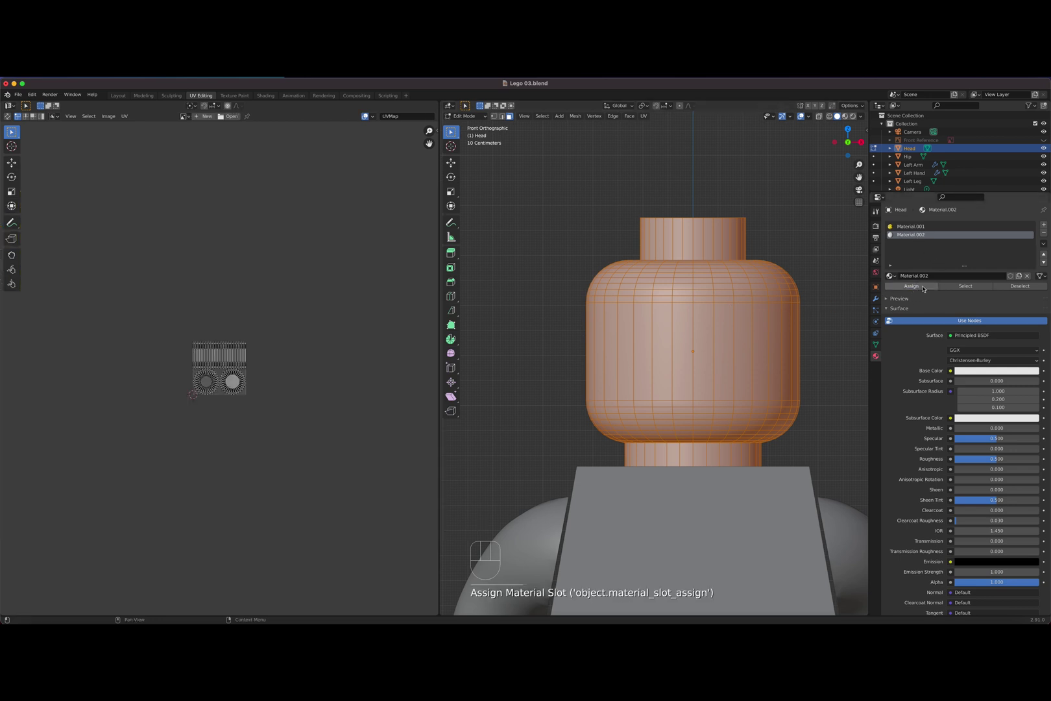
# Step: Switch to Material Preview shading and show Lego head.jpg behind the head's UVs
pyautogui.press('Tab')
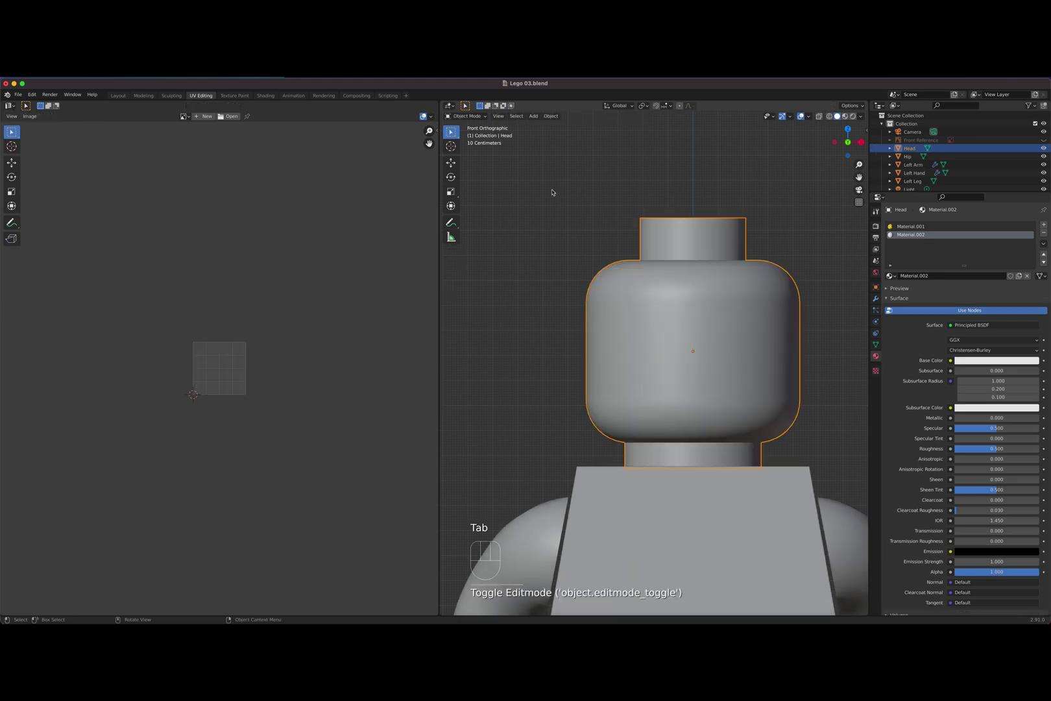
pyautogui.click(844, 116)
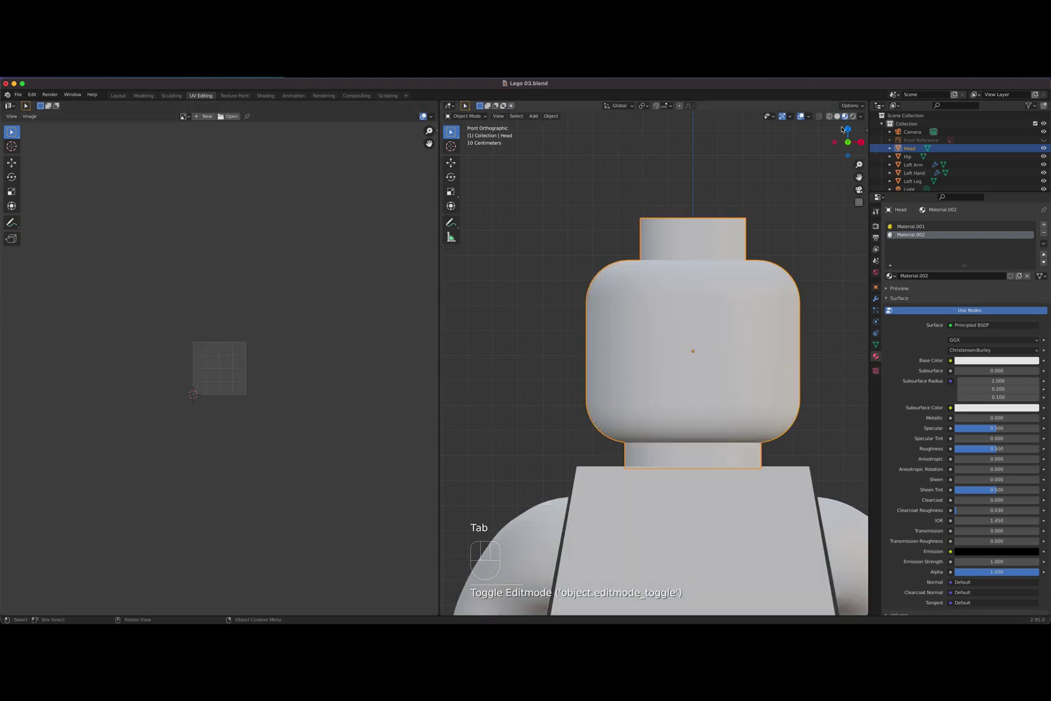
pyautogui.press('Tab')
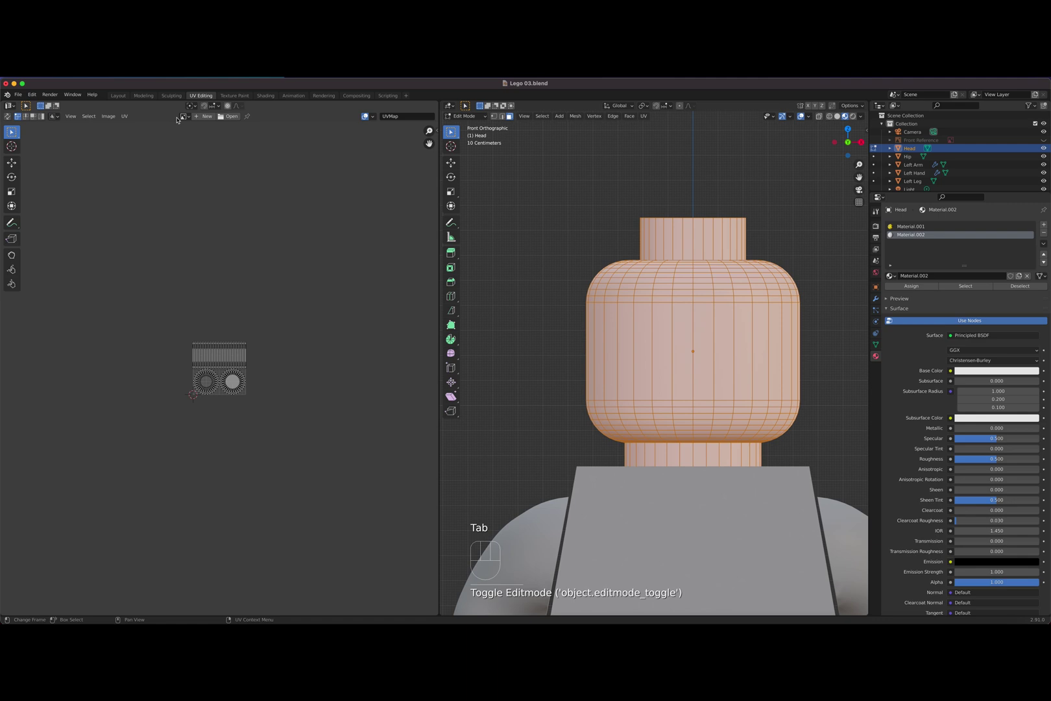
pyautogui.click(184, 117)
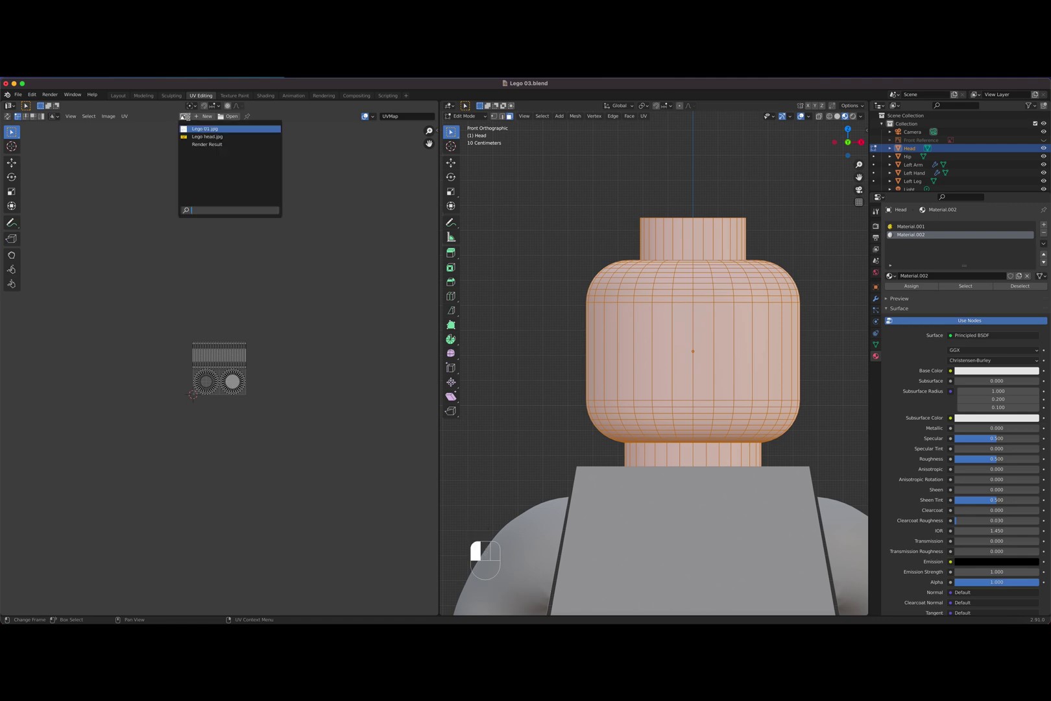
pyautogui.click(207, 136)
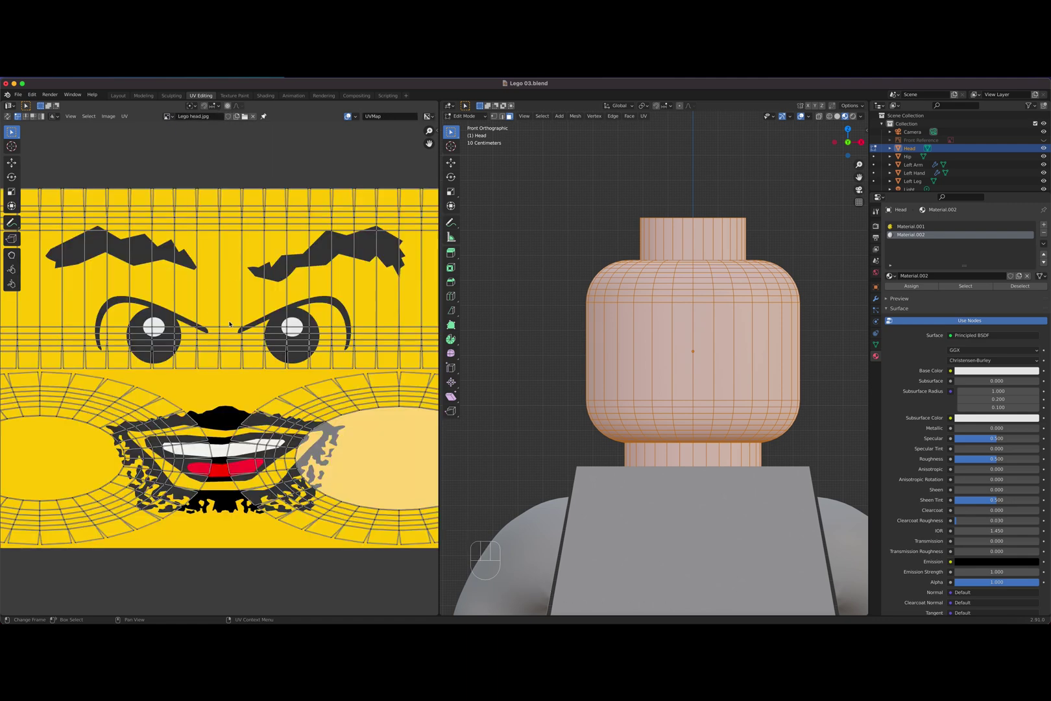
pyautogui.scroll(-3, 230, 323)
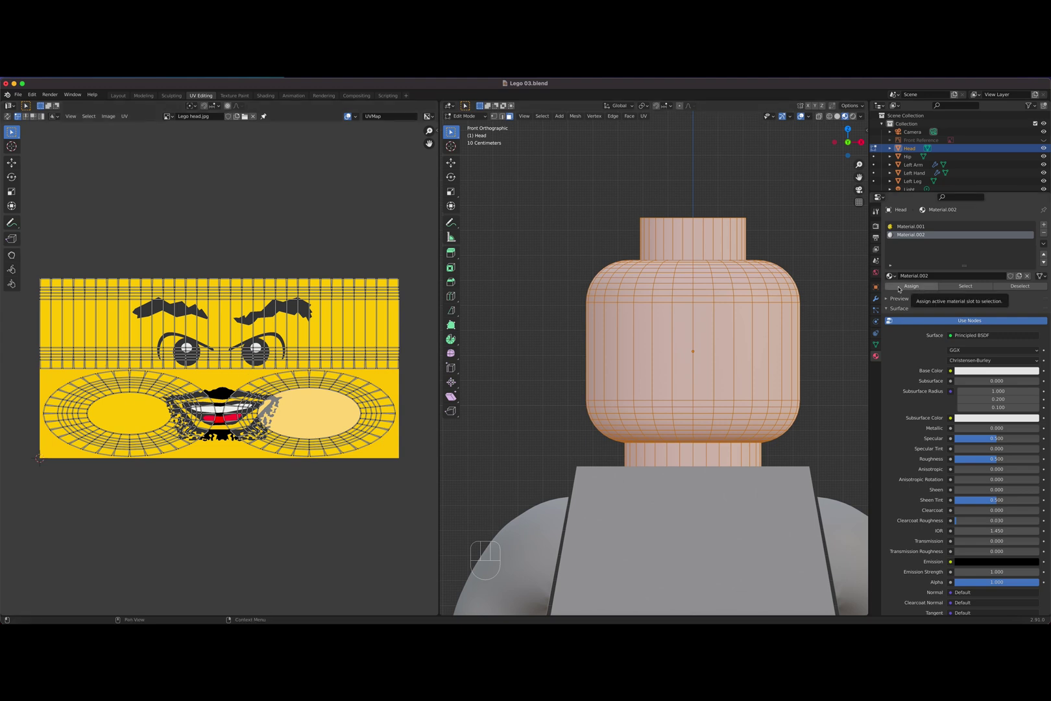
# Step: Eyedrop the face image's yellow into Material.002's Base Color and check the yellow head
pyautogui.click(1005, 370)
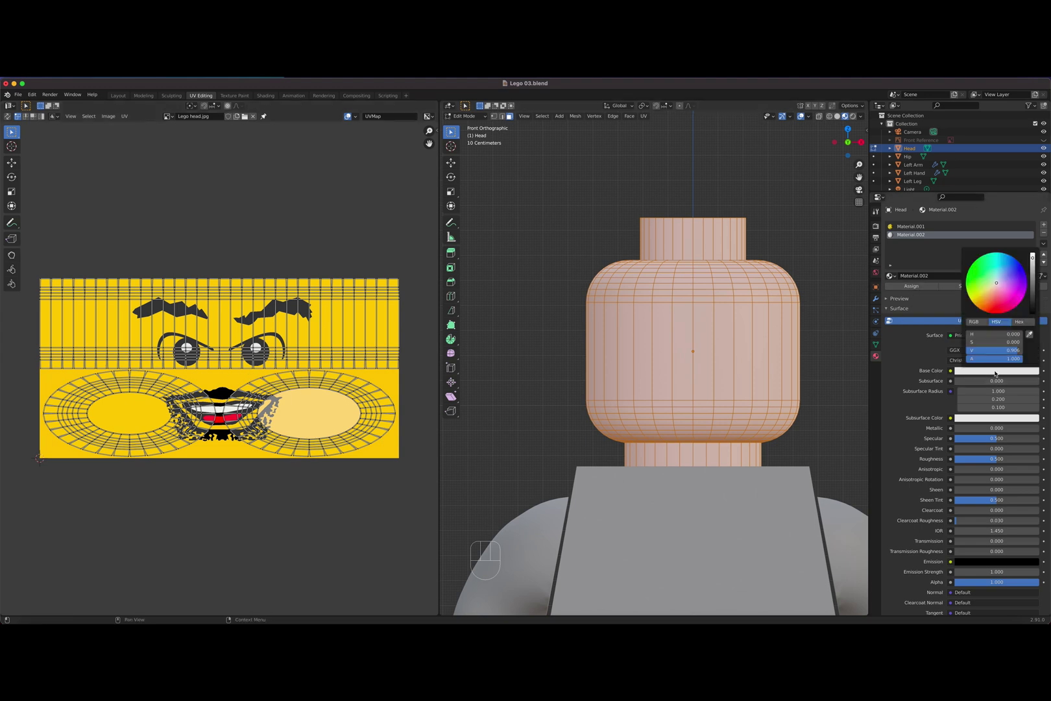
pyautogui.click(1028, 334)
pyautogui.click(389, 377)
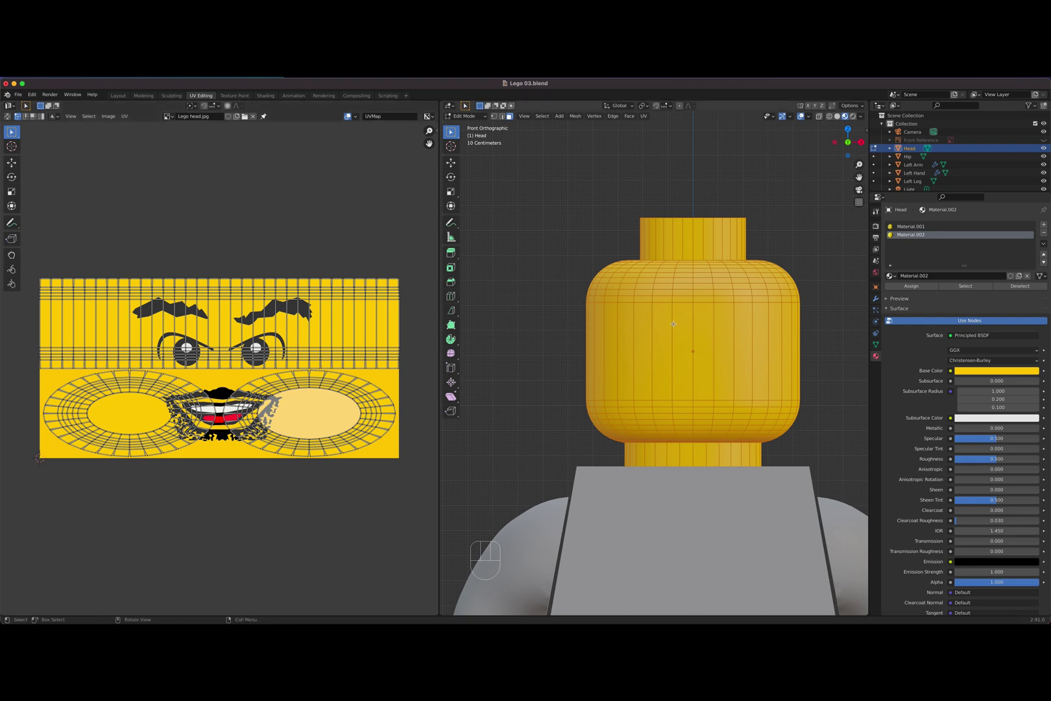
pyautogui.press('Tab')
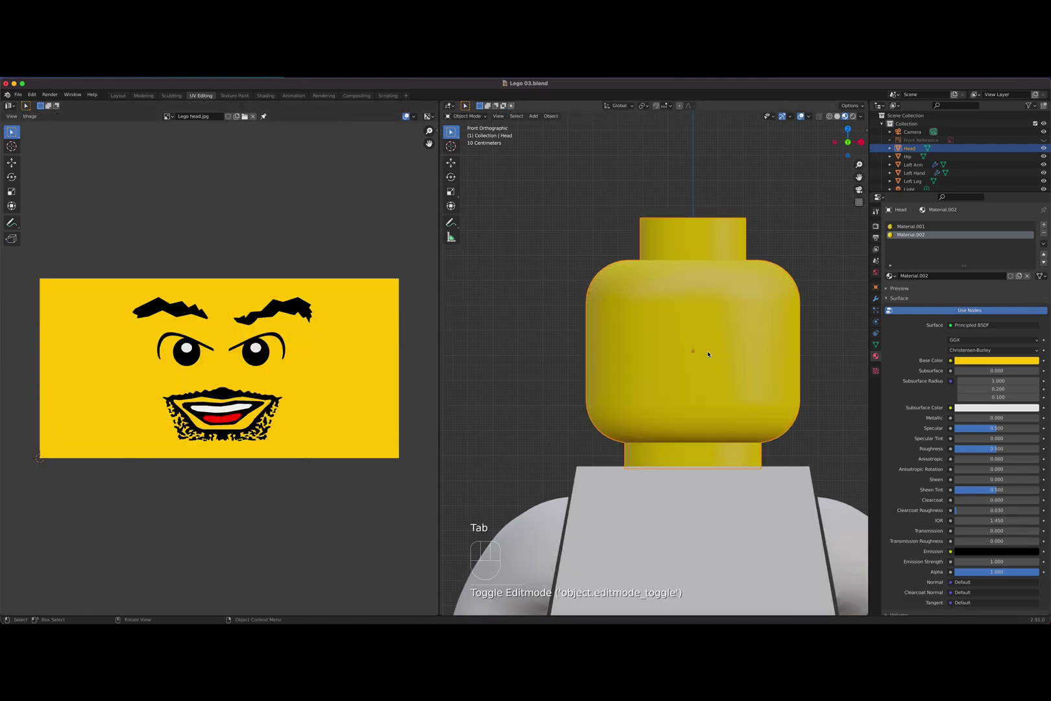
pyautogui.press('Tab')
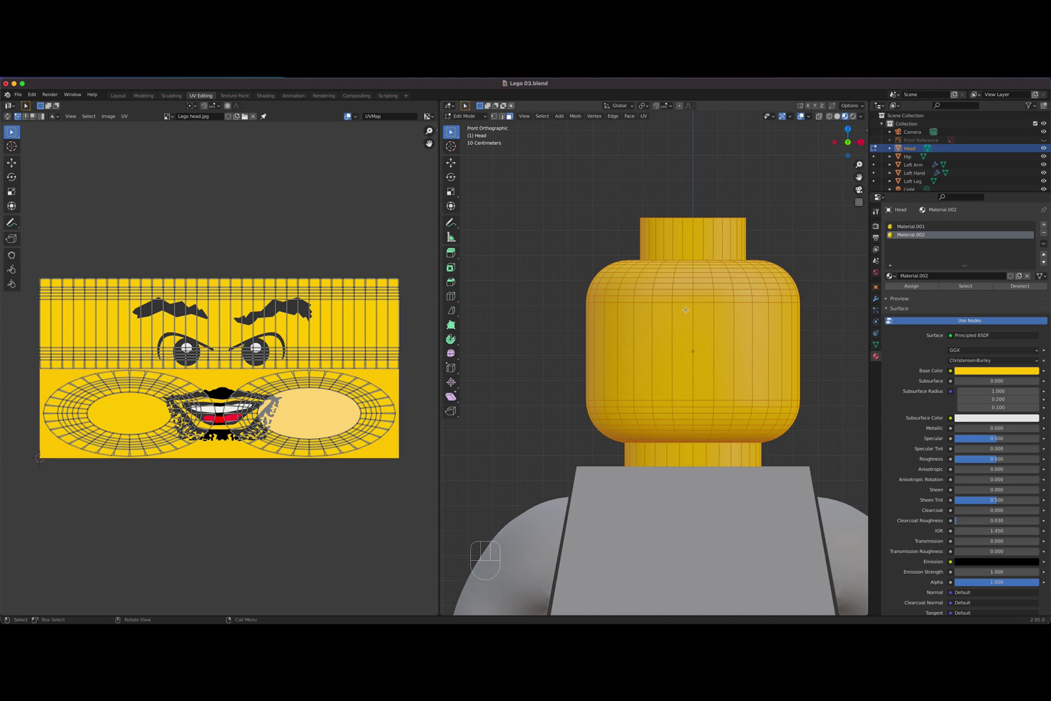
pyautogui.press('Tab')
pyautogui.press('Tab')
# Step: Select the columns of faces across the head's front, from left to right eye
pyautogui.click(586, 345)
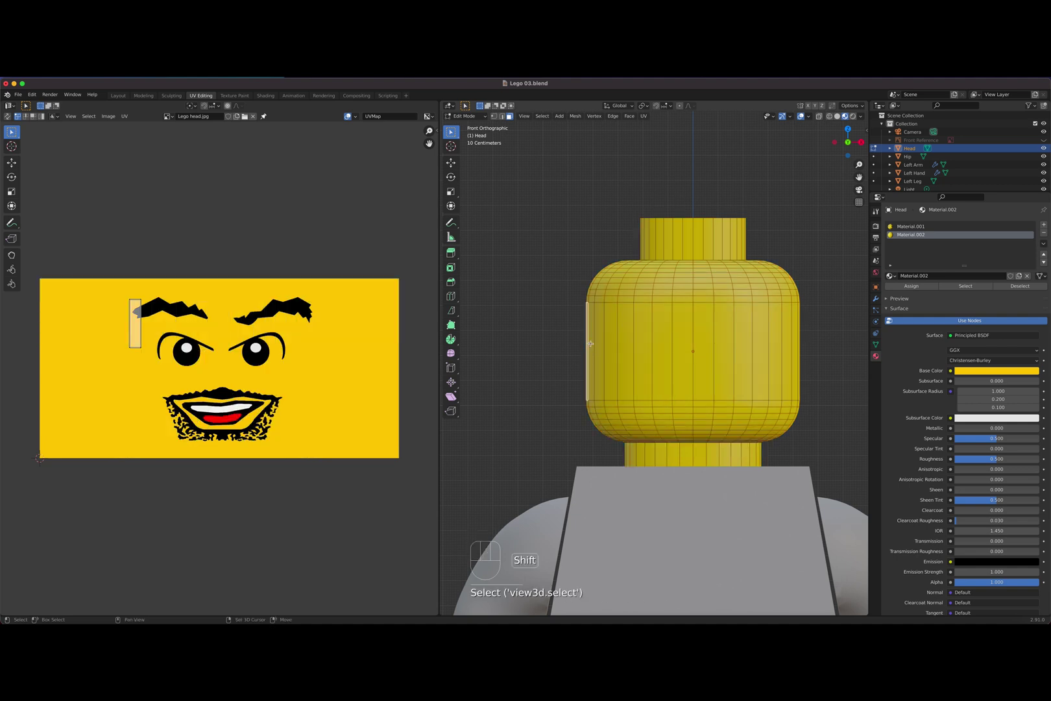
pyautogui.keyDown('shift'); pyautogui.click(594, 344); pyautogui.keyUp('shift')
pyautogui.keyDown('shift'); pyautogui.click(602, 344); pyautogui.keyUp('shift')
pyautogui.keyDown('shift'); pyautogui.click(612, 348); pyautogui.keyUp('shift')
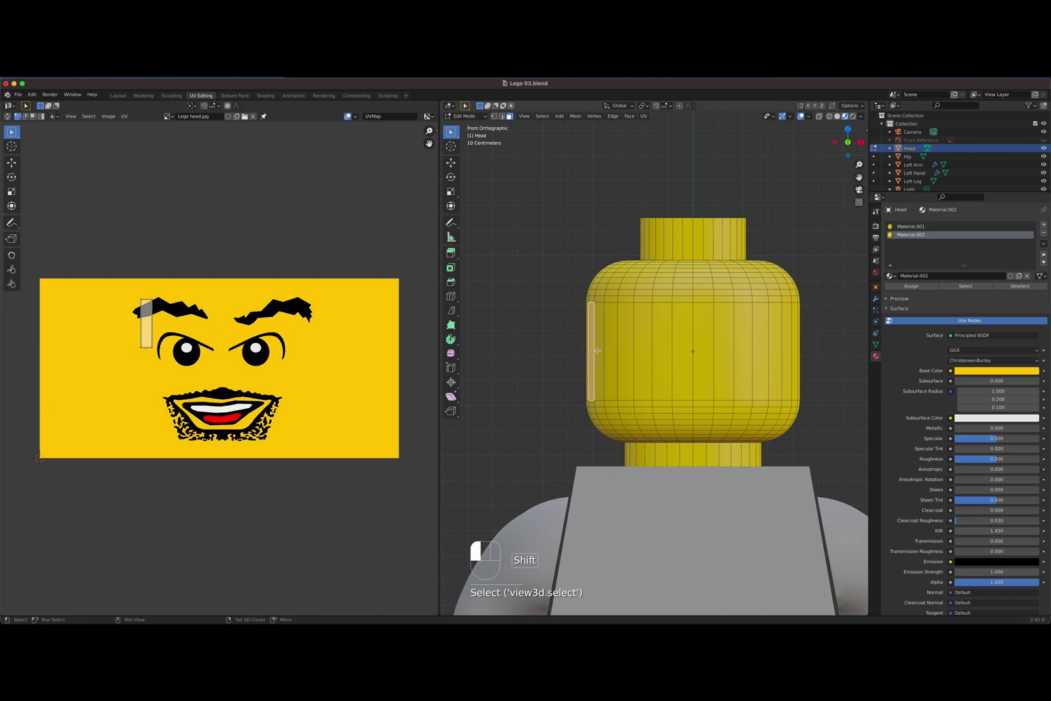
pyautogui.keyDown('shift'); pyautogui.click(592, 349); pyautogui.keyUp('shift')
pyautogui.keyDown('shift'); pyautogui.click(626, 358); pyautogui.keyUp('shift')
pyautogui.keyDown('shift'); pyautogui.click(642, 361); pyautogui.keyUp('shift')
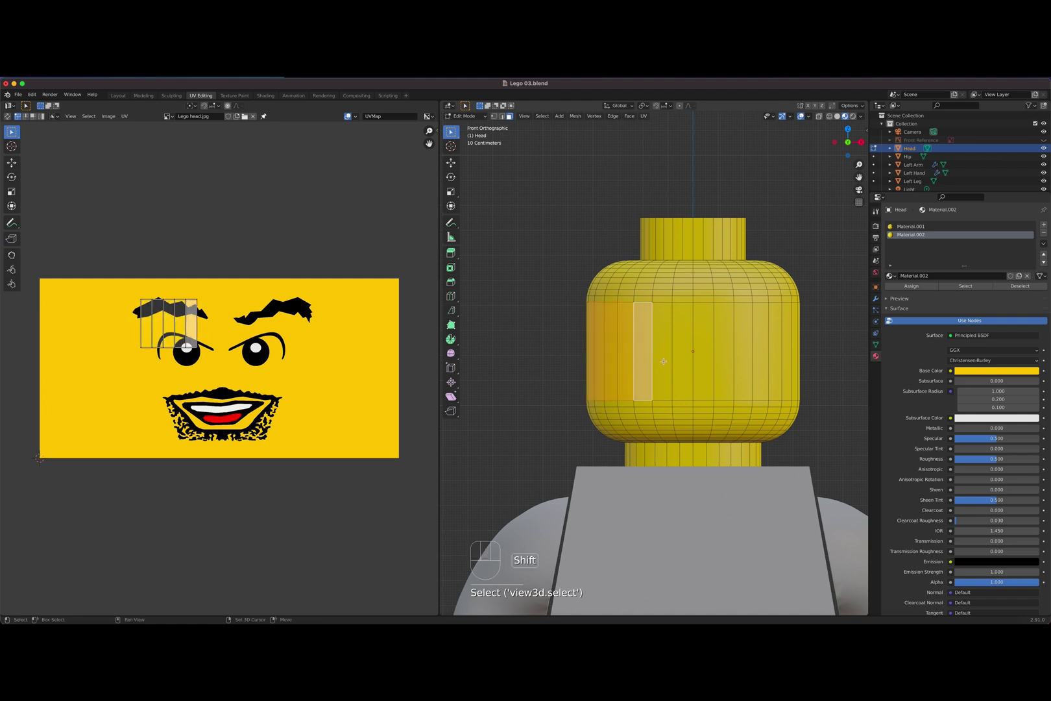
pyautogui.keyDown('shift'); pyautogui.click(661, 363); pyautogui.keyUp('shift')
pyautogui.keyDown('shift'); pyautogui.click(682, 368); pyautogui.keyUp('shift')
pyautogui.keyDown('shift'); pyautogui.click(708, 372); pyautogui.keyUp('shift')
pyautogui.keyDown('shift'); pyautogui.click(724, 375); pyautogui.keyUp('shift')
pyautogui.keyDown('shift'); pyautogui.click(744, 377); pyautogui.keyUp('shift')
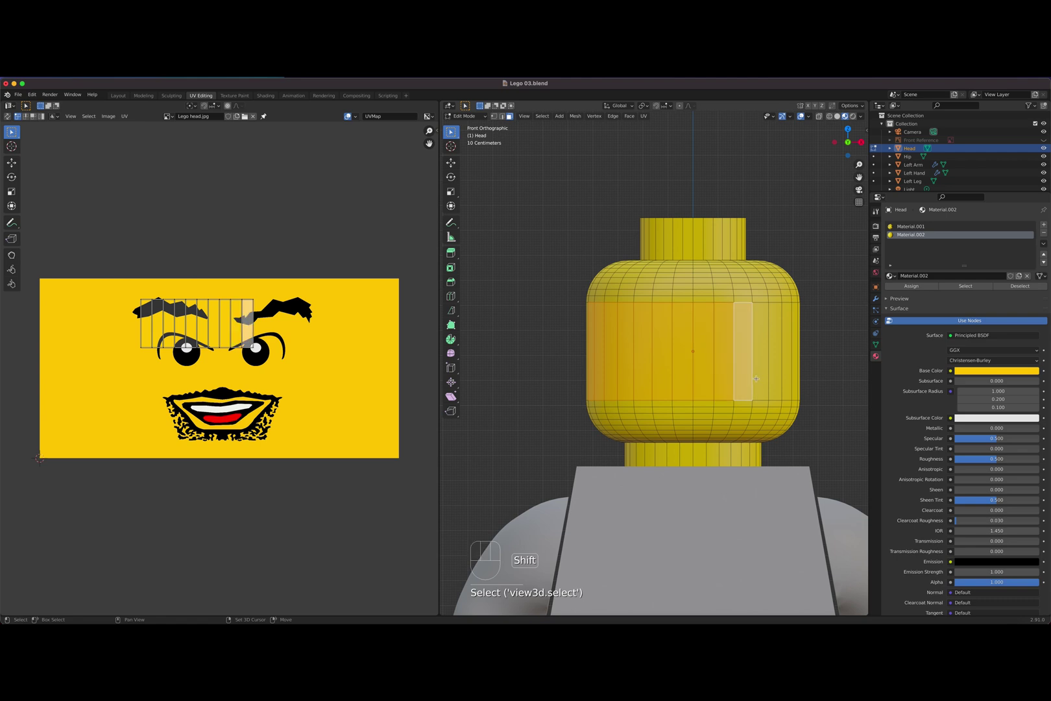
pyautogui.keyDown('shift'); pyautogui.click(760, 380); pyautogui.keyUp('shift')
pyautogui.keyDown('shift'); pyautogui.click(775, 382); pyautogui.keyUp('shift')
pyautogui.keyDown('shift'); pyautogui.click(790, 384); pyautogui.keyUp('shift')
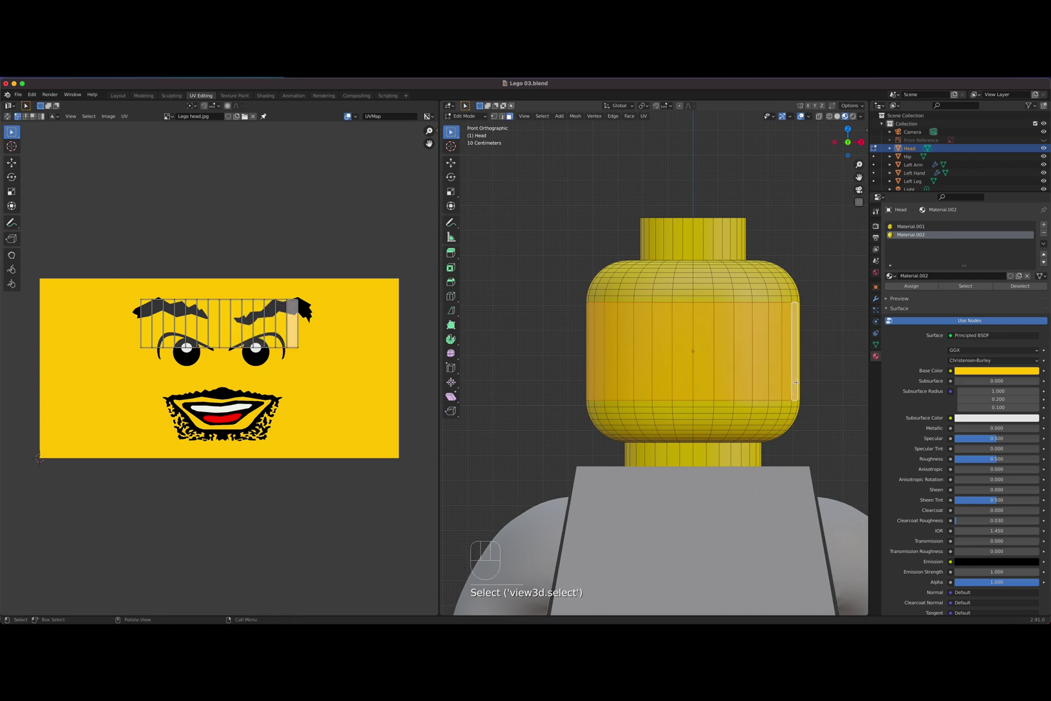
# Step: Zoom in on the head and box-select all UVs of the front strip
pyautogui.scroll(2, 642, 363)
pyautogui.keyDown('shift'); pyautogui.moveTo(641, 363); pyautogui.dragTo(571, 363, button='middle'); pyautogui.keyUp('shift')
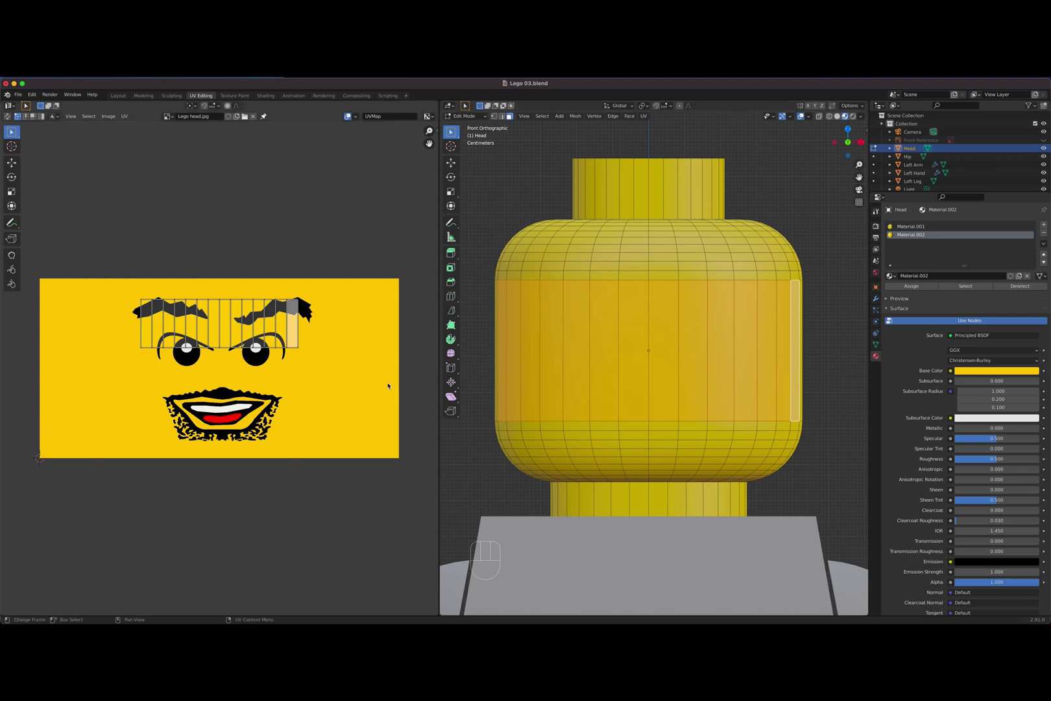
pyautogui.moveTo(328, 375); pyautogui.dragTo(89, 295)
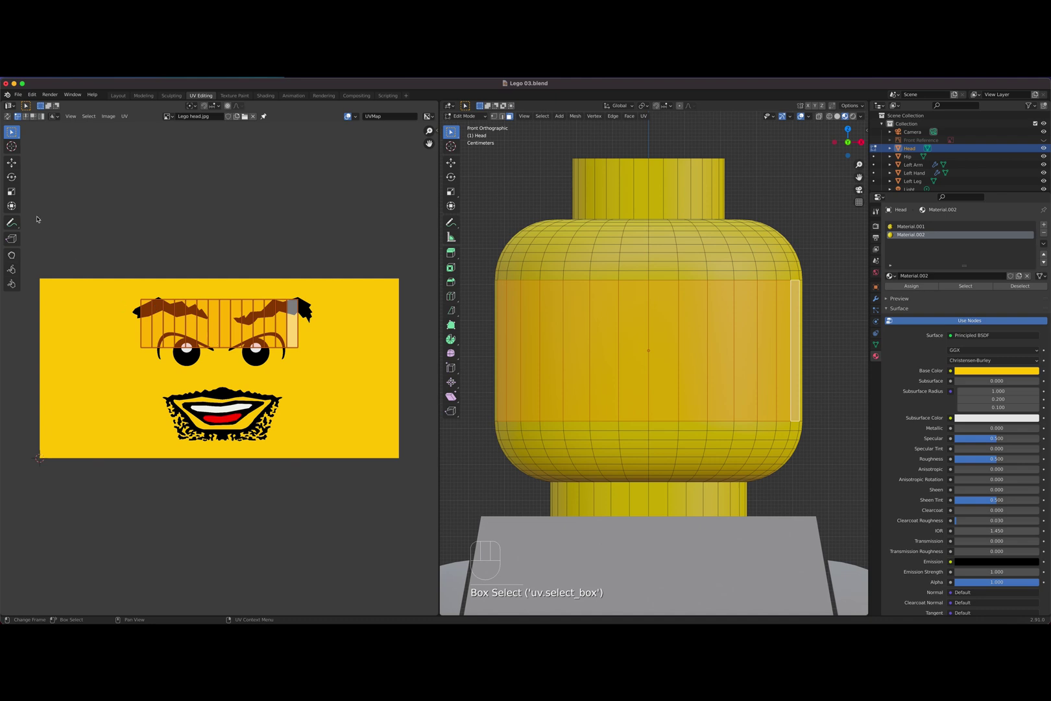
# Step: Scale the front UV strip over the face print and assign Material.001 to those faces
pyautogui.click(11, 191)
pyautogui.moveTo(219, 288); pyautogui.dragTo(225, 334)
pyautogui.click(11, 162)
pyautogui.press('s')
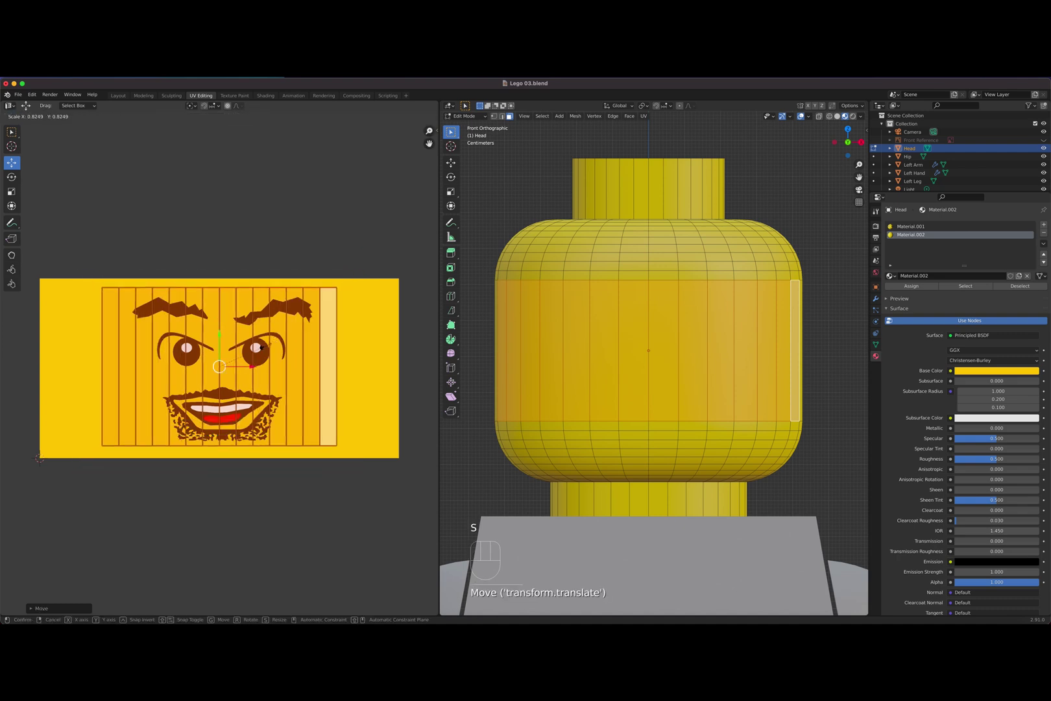
pyautogui.click(284, 347)
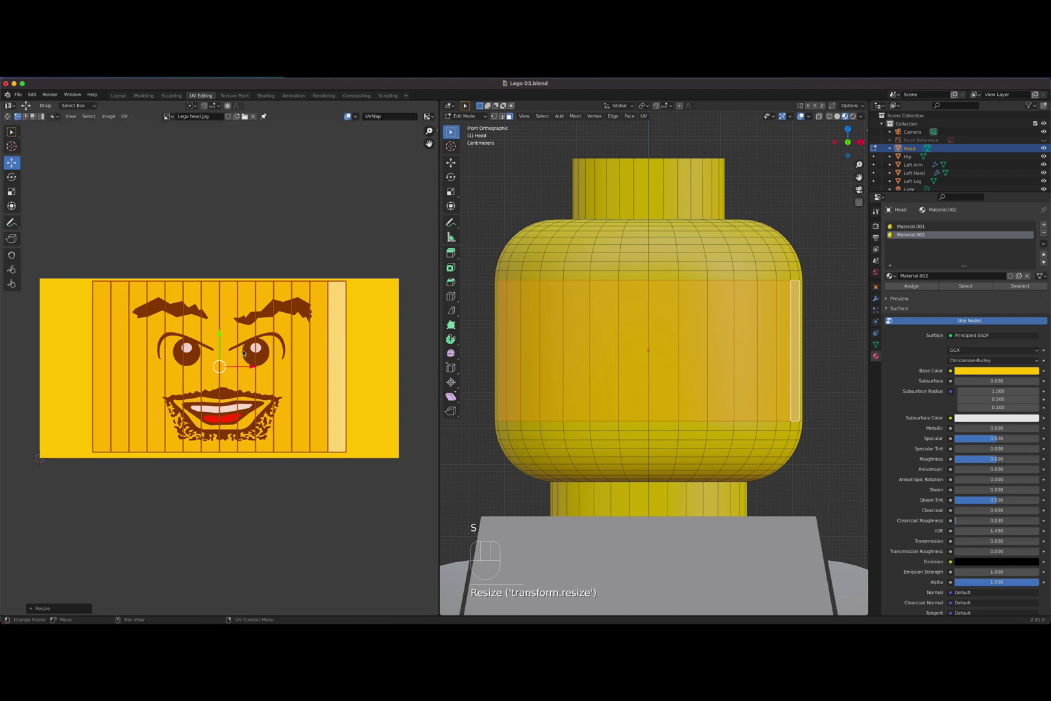
pyautogui.click(932, 227)
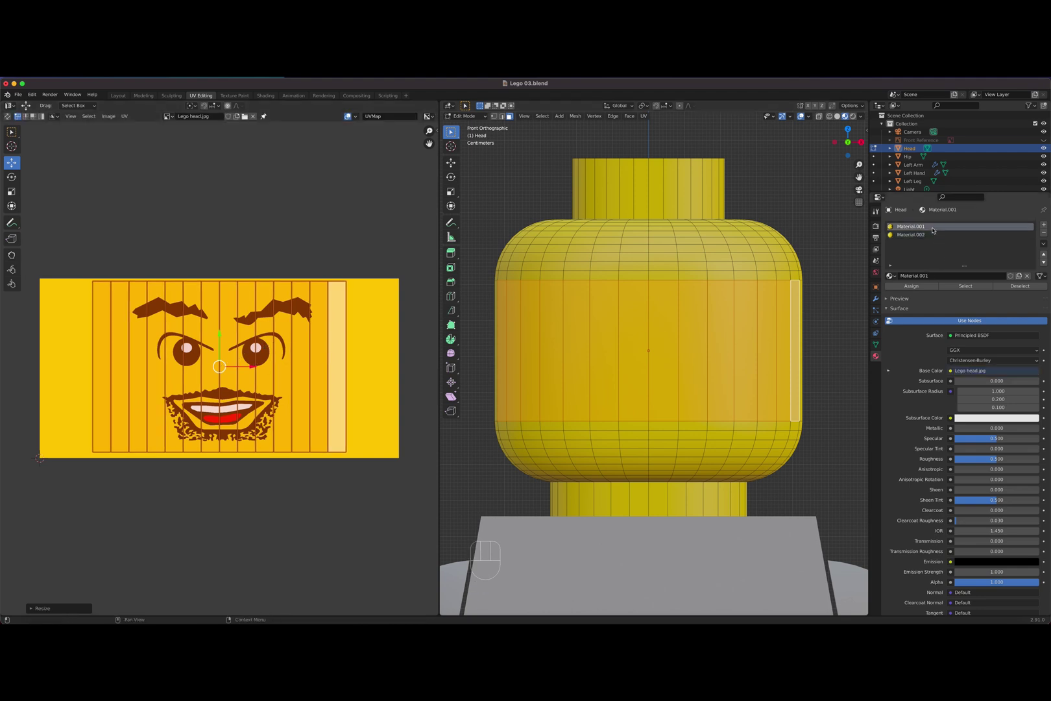
pyautogui.click(911, 286)
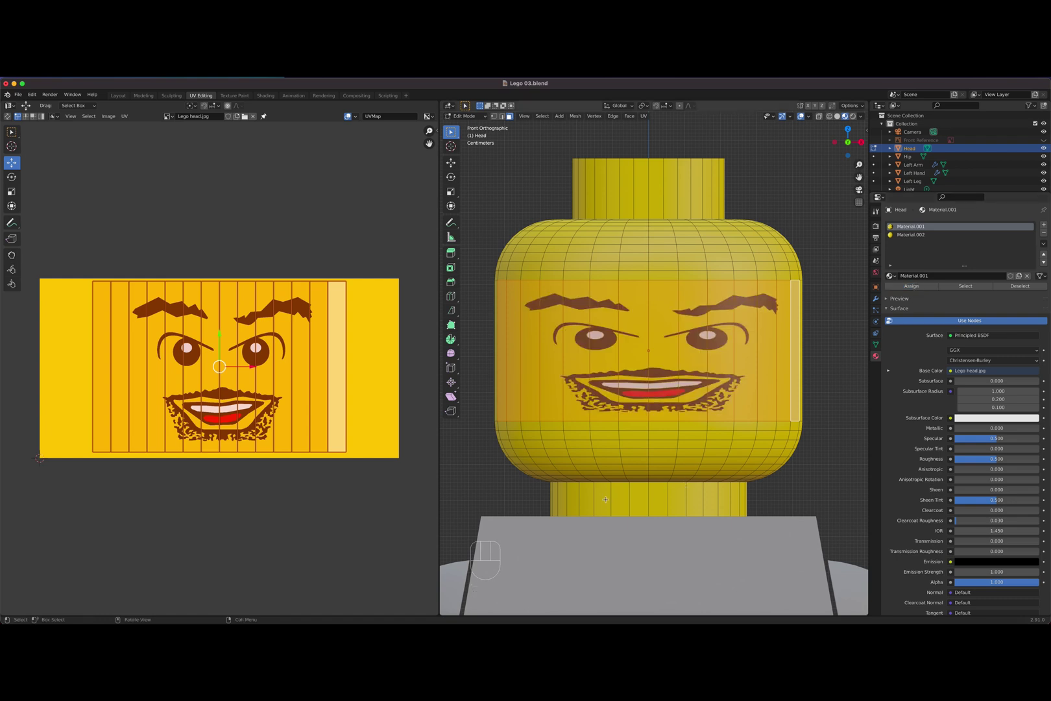
# Step: Scale the face UVs to resize the print across the face image
pyautogui.click(12, 191)
pyautogui.moveTo(253, 369); pyautogui.dragTo(219, 338)
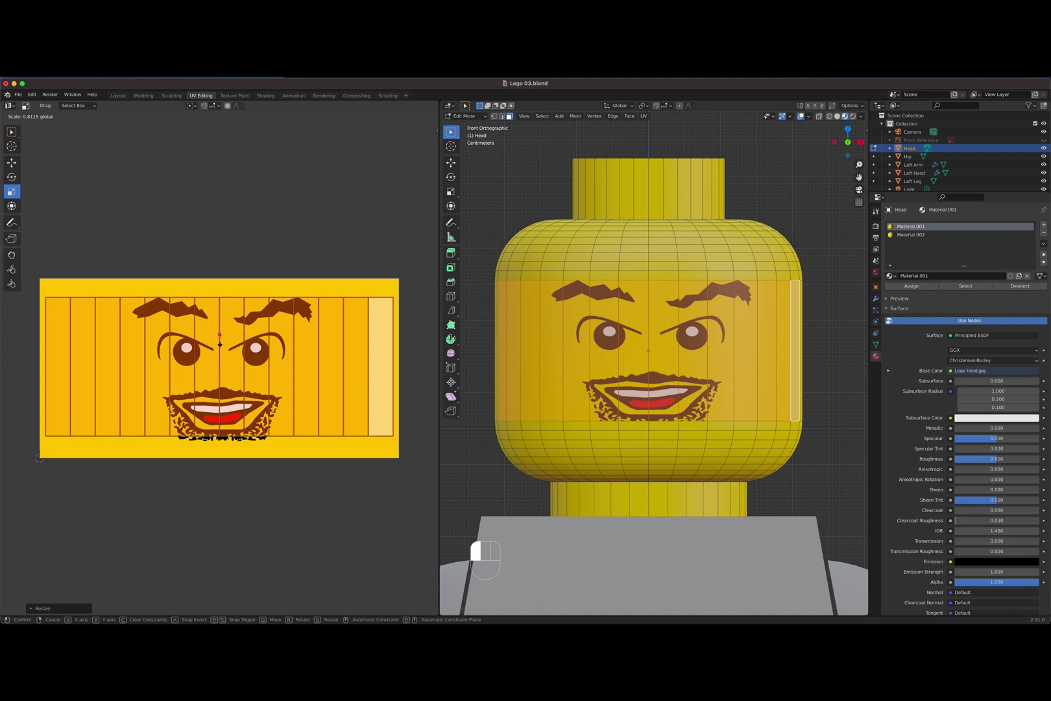
pyautogui.moveTo(219, 341); pyautogui.dragTo(220, 342)
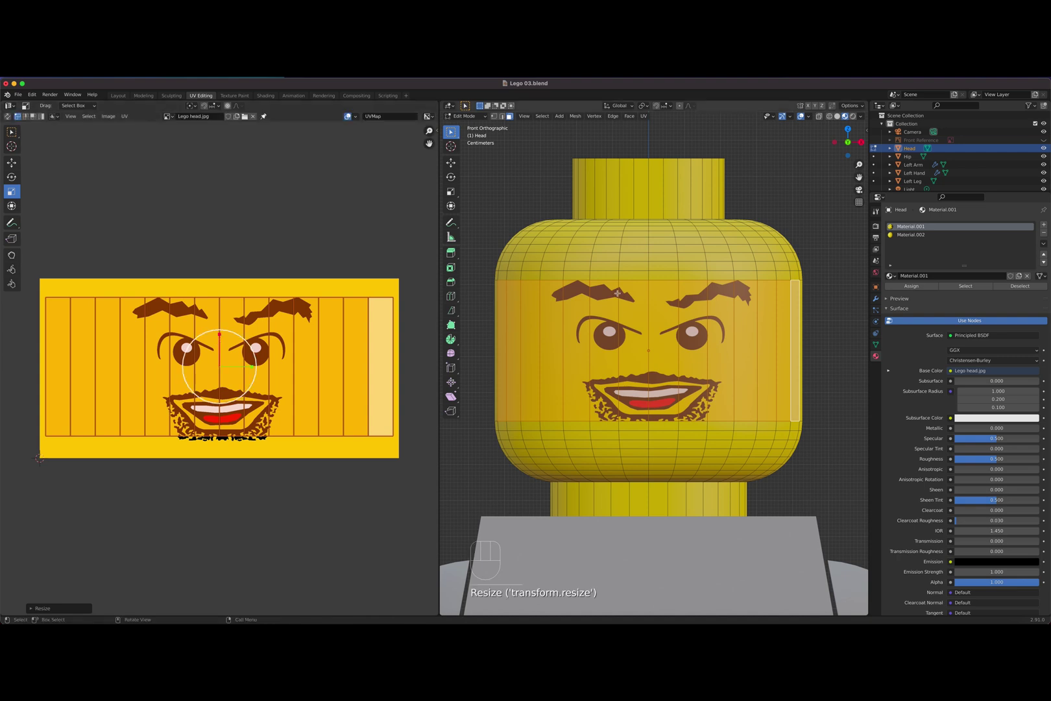
# Step: Add the full forehead row of faces, right to left, to the face selection
pyautogui.keyDown('shift'); pyautogui.click(795, 276); pyautogui.keyUp('shift')
pyautogui.keyDown('shift'); pyautogui.click(785, 276); pyautogui.keyUp('shift')
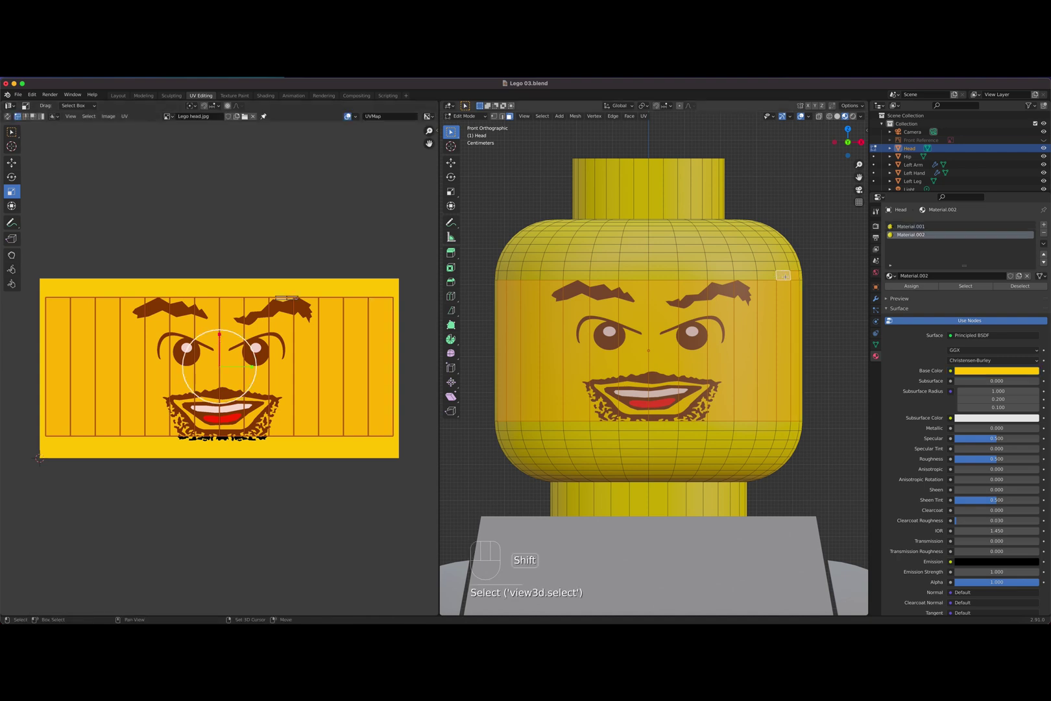
pyautogui.keyDown('shift'); pyautogui.click(769, 276); pyautogui.keyUp('shift')
pyautogui.keyDown('shift'); pyautogui.click(743, 276); pyautogui.keyUp('shift')
pyautogui.keyDown('shift'); pyautogui.click(715, 276); pyautogui.keyUp('shift')
pyautogui.keyDown('shift'); pyautogui.click(685, 277); pyautogui.keyUp('shift')
pyautogui.keyDown('shift'); pyautogui.click(653, 277); pyautogui.keyUp('shift')
pyautogui.keyDown('shift'); pyautogui.click(615, 276); pyautogui.keyUp('shift')
pyautogui.keyDown('shift'); pyautogui.click(604, 276); pyautogui.keyUp('shift')
pyautogui.keyDown('shift'); pyautogui.click(576, 275); pyautogui.keyUp('shift')
pyautogui.keyDown('shift'); pyautogui.click(558, 277); pyautogui.keyUp('shift')
pyautogui.keyDown('shift'); pyautogui.click(528, 276); pyautogui.keyUp('shift')
pyautogui.keyDown('shift'); pyautogui.click(512, 276); pyautogui.keyUp('shift')
pyautogui.keyDown('shift'); pyautogui.click(502, 276); pyautogui.keyUp('shift')
# Step: Add the full lower-face row of faces, left to right, to the face selection
pyautogui.keyDown('shift'); pyautogui.click(502, 424); pyautogui.keyUp('shift')
pyautogui.keyDown('shift'); pyautogui.click(514, 426); pyautogui.keyUp('shift')
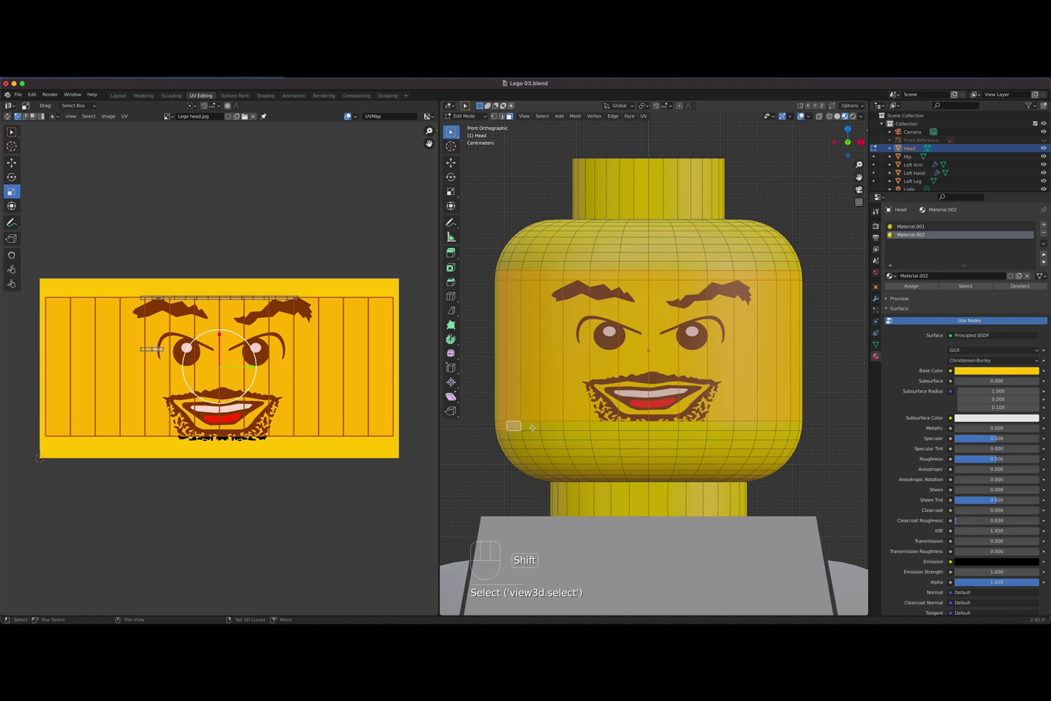
pyautogui.keyDown('shift'); pyautogui.click(528, 425); pyautogui.keyUp('shift')
pyautogui.keyDown('shift'); pyautogui.click(545, 425); pyautogui.keyUp('shift')
pyautogui.keyDown('shift'); pyautogui.click(560, 426); pyautogui.keyUp('shift')
pyautogui.keyDown('shift'); pyautogui.click(576, 426); pyautogui.keyUp('shift')
pyautogui.keyDown('shift'); pyautogui.click(605, 426); pyautogui.keyUp('shift')
pyautogui.keyDown('shift'); pyautogui.click(634, 426); pyautogui.keyUp('shift')
pyautogui.keyDown('shift'); pyautogui.click(665, 427); pyautogui.keyUp('shift')
pyautogui.keyDown('shift'); pyautogui.click(692, 426); pyautogui.keyUp('shift')
pyautogui.keyDown('shift'); pyautogui.click(722, 426); pyautogui.keyUp('shift')
pyautogui.keyDown('shift'); pyautogui.click(746, 426); pyautogui.keyUp('shift')
pyautogui.keyDown('shift'); pyautogui.click(767, 426); pyautogui.keyUp('shift')
pyautogui.keyDown('shift'); pyautogui.click(783, 426); pyautogui.keyUp('shift')
pyautogui.keyDown('shift'); pyautogui.click(795, 424); pyautogui.keyUp('shift')
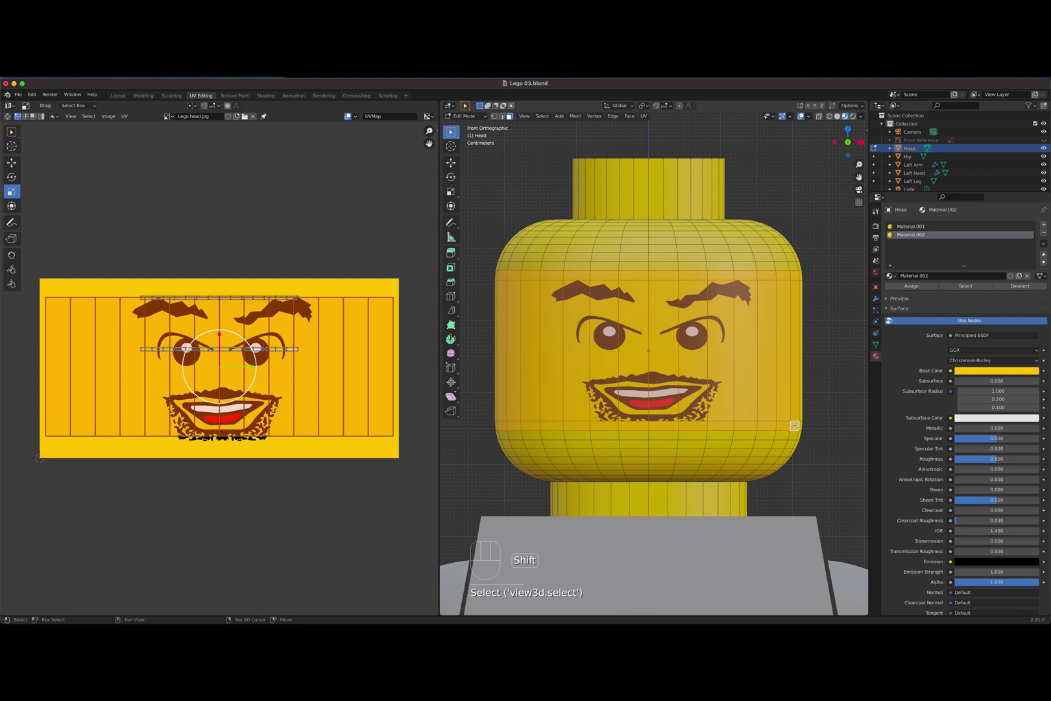
# Step: Project the selected head faces' UVs from the view and assign them the face print material
pyautogui.press('u')
pyautogui.click(686, 369)
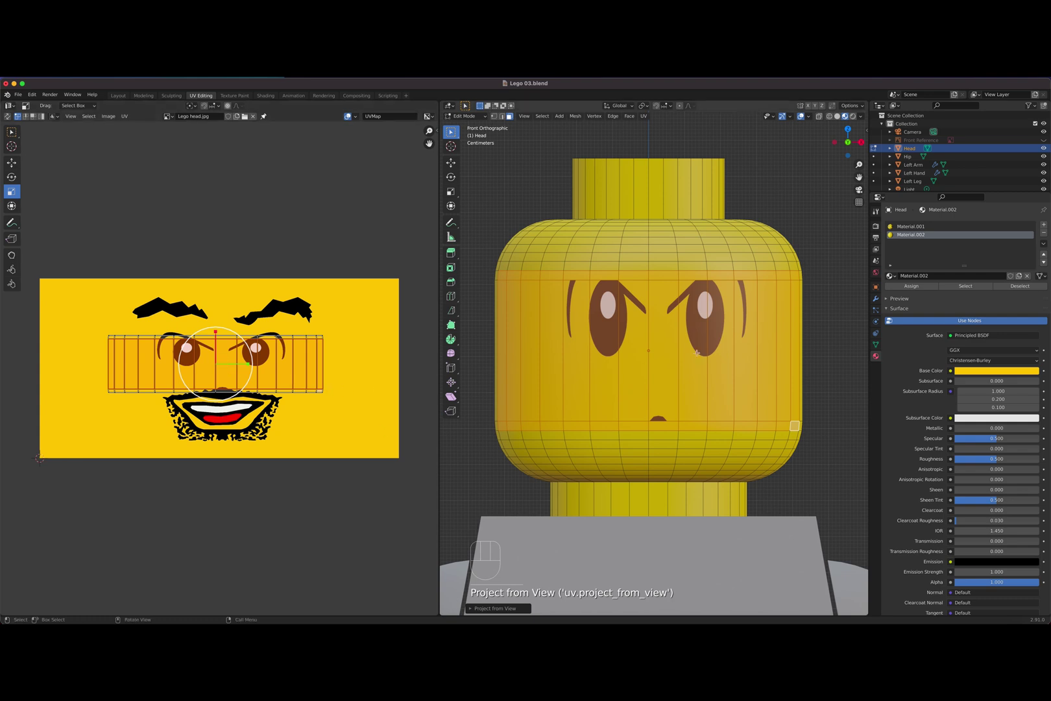
pyautogui.click(915, 226)
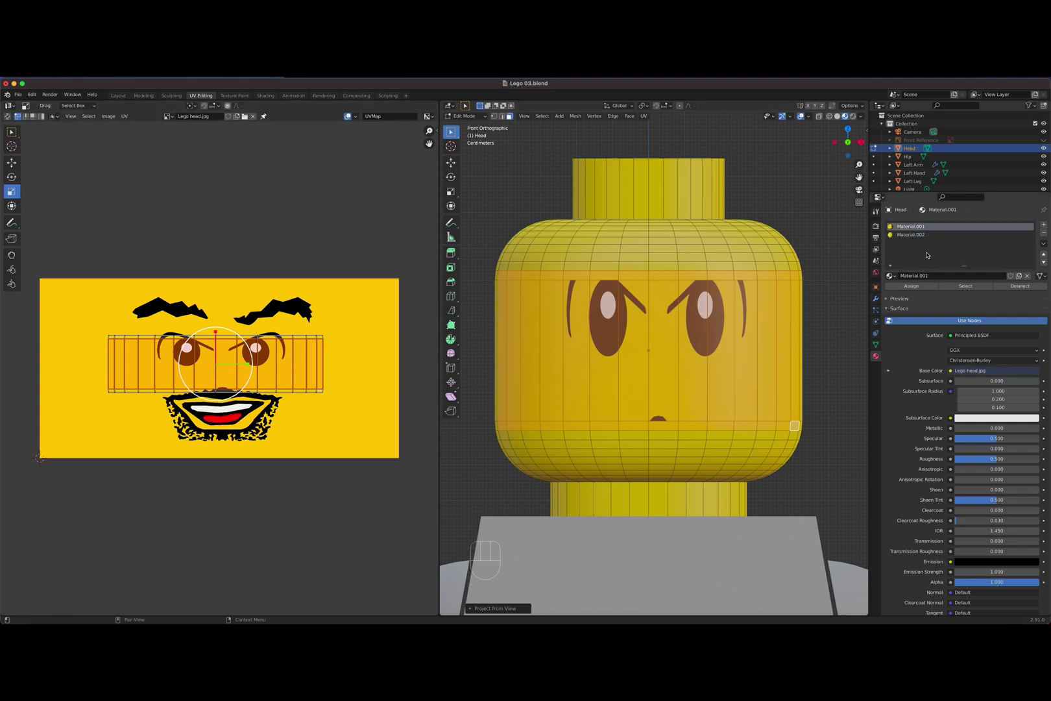
pyautogui.click(916, 286)
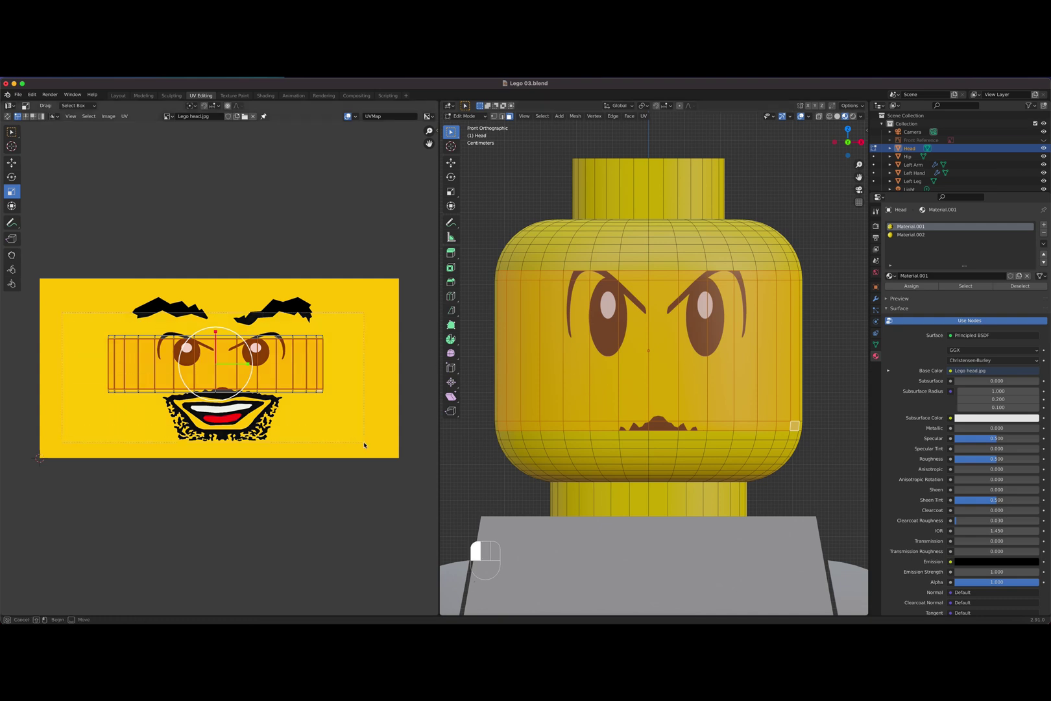
# Step: Scale and shift all the face UVs so the print fits, eyebrows to beard
pyautogui.moveTo(363, 443); pyautogui.dragTo(225, 278)
pyautogui.moveTo(247, 363); pyautogui.dragTo(249, 364)
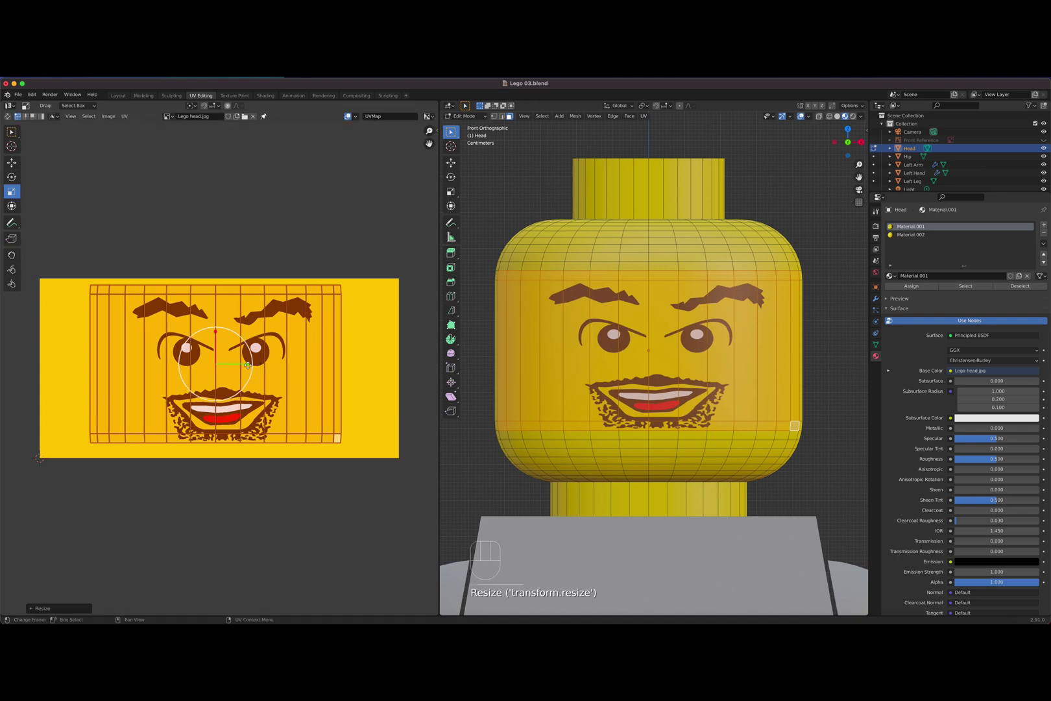
pyautogui.click(11, 162)
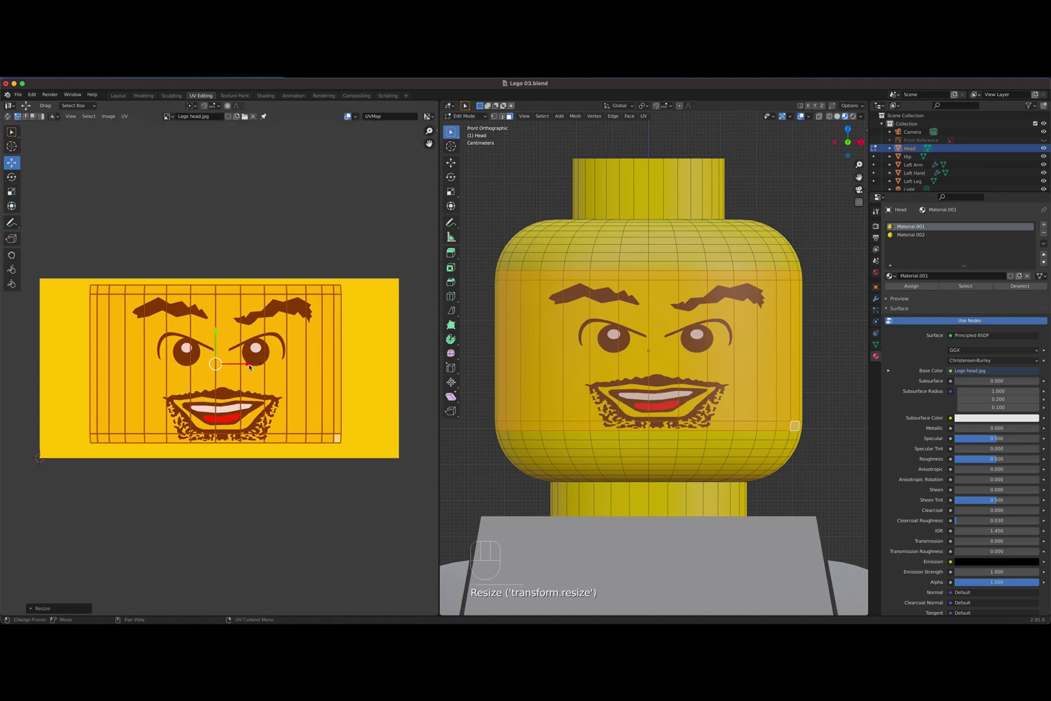
pyautogui.moveTo(249, 365); pyautogui.dragTo(253, 364)
# Step: Back in Object Mode, select the torso and give it a new default material, Material.003
pyautogui.press('Tab')
pyautogui.scroll(-3, 533, 445)
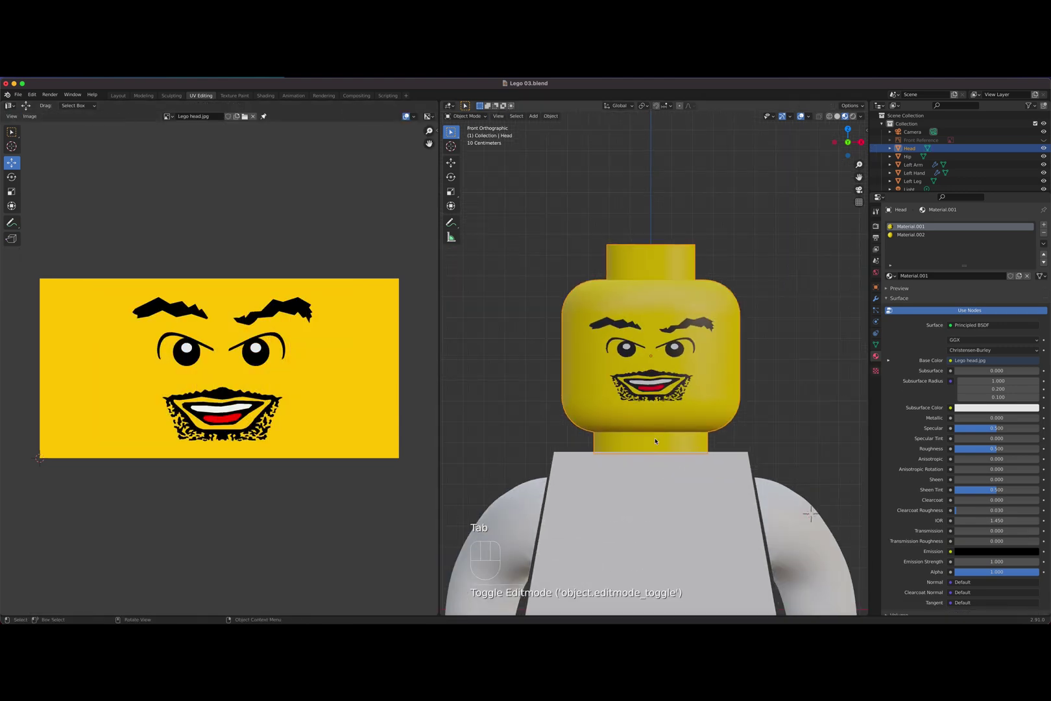
pyautogui.moveTo(533, 445); pyautogui.dragTo(686, 344, button='middle')
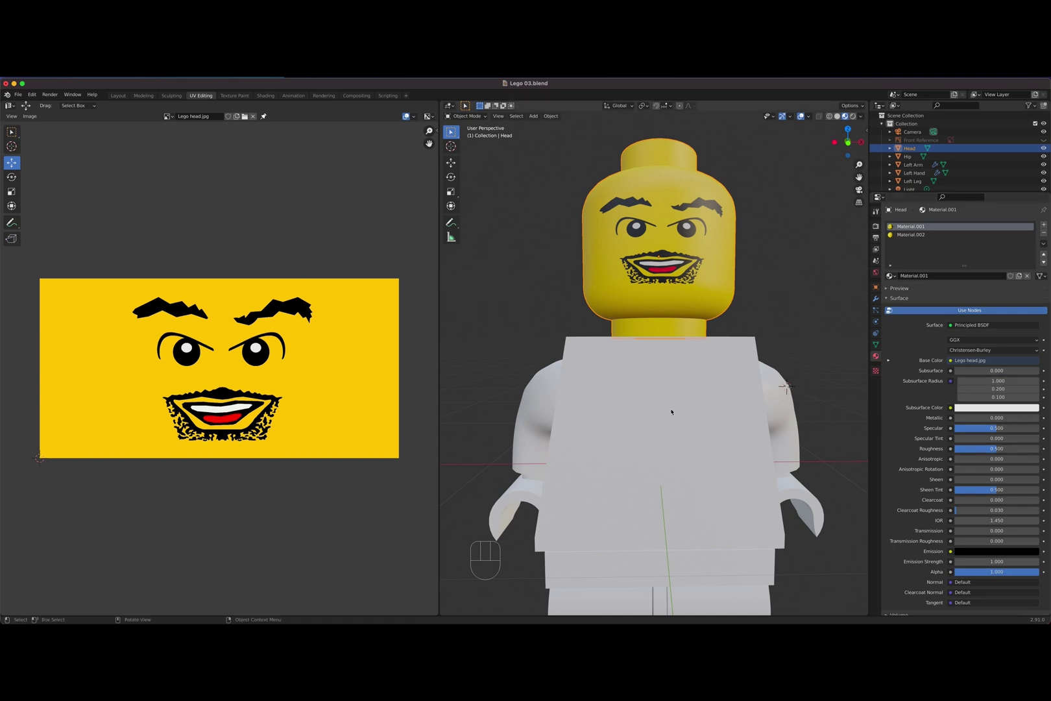
pyautogui.moveTo(671, 412)
pyautogui.mouseDown(button='middle')
pyautogui.moveTo(716, 394)
pyautogui.moveTo(679, 402)
pyautogui.mouseUp(button='middle')
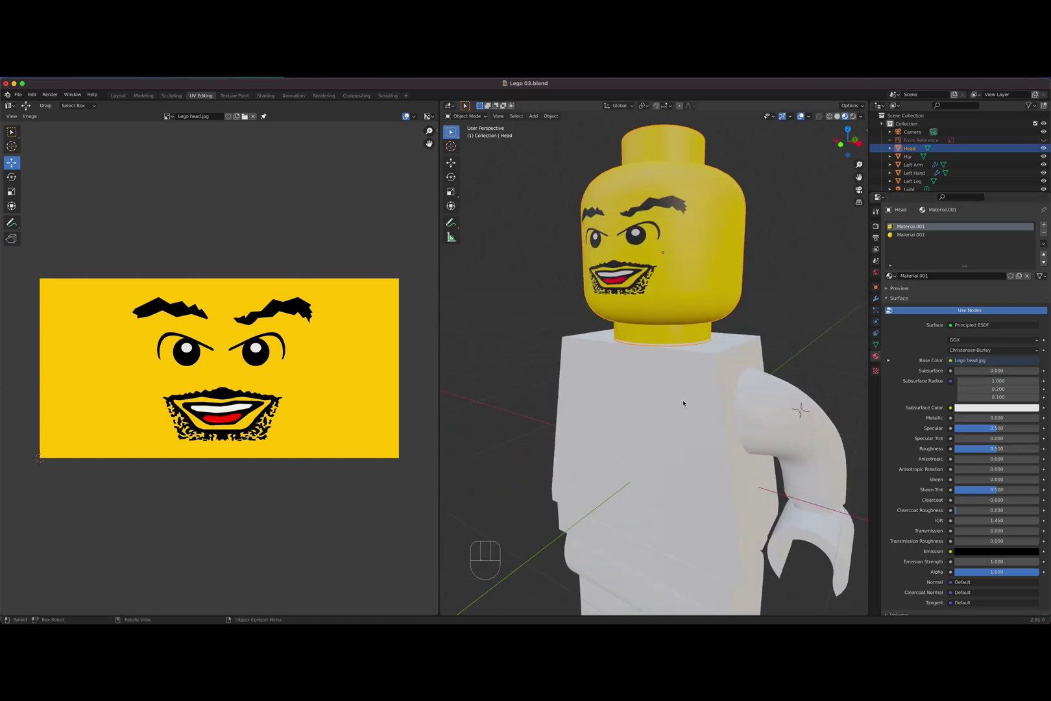
pyautogui.click(686, 405)
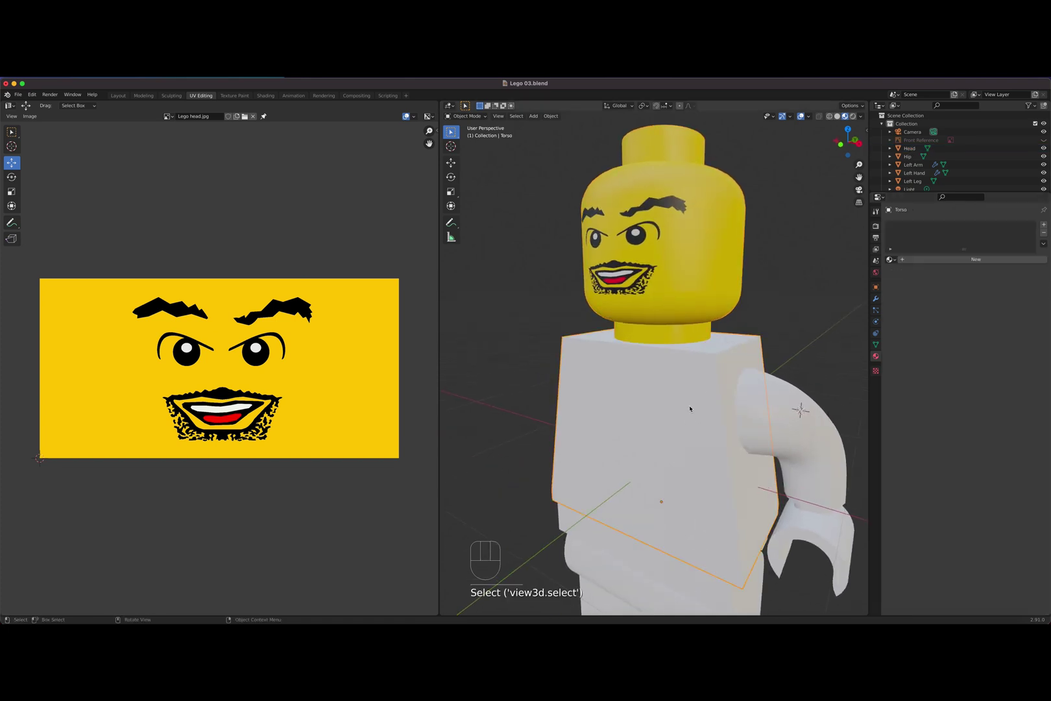
pyautogui.click(958, 259)
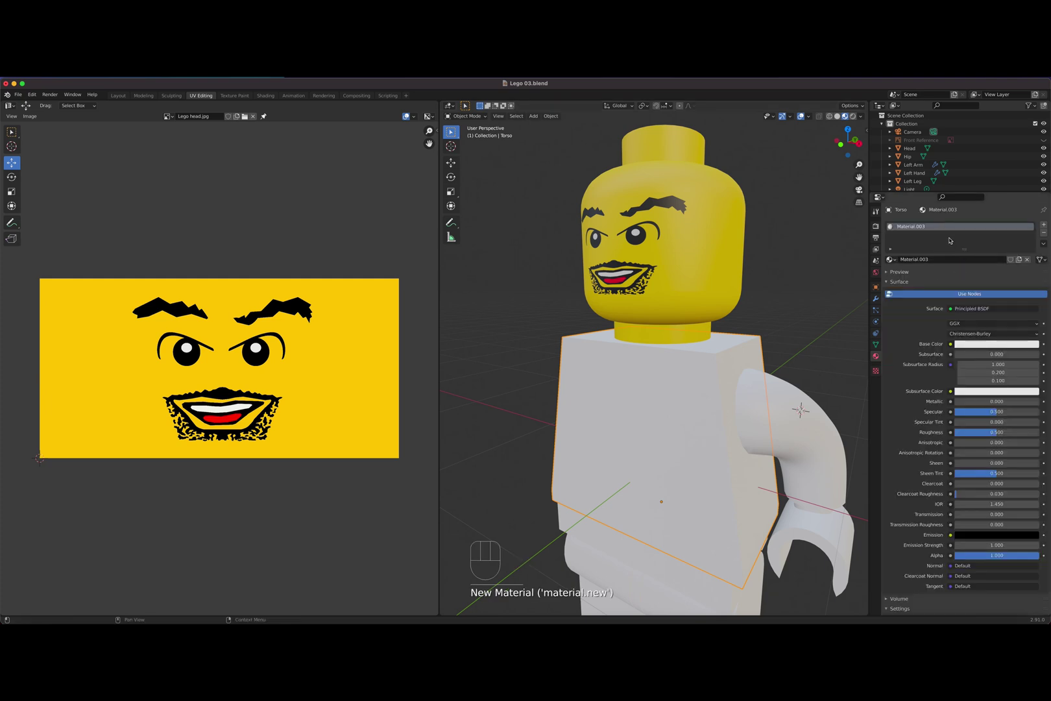
# Step: Set the torso material's base colour to deep blue
pyautogui.click(985, 344)
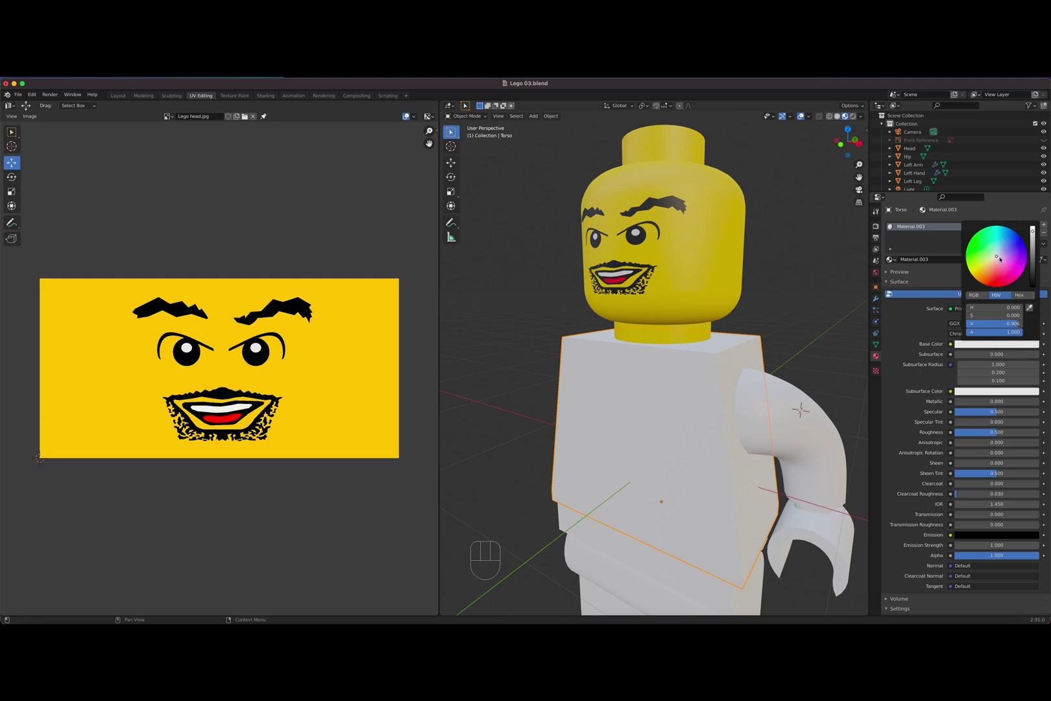
pyautogui.moveTo(1000, 260); pyautogui.dragTo(1019, 235)
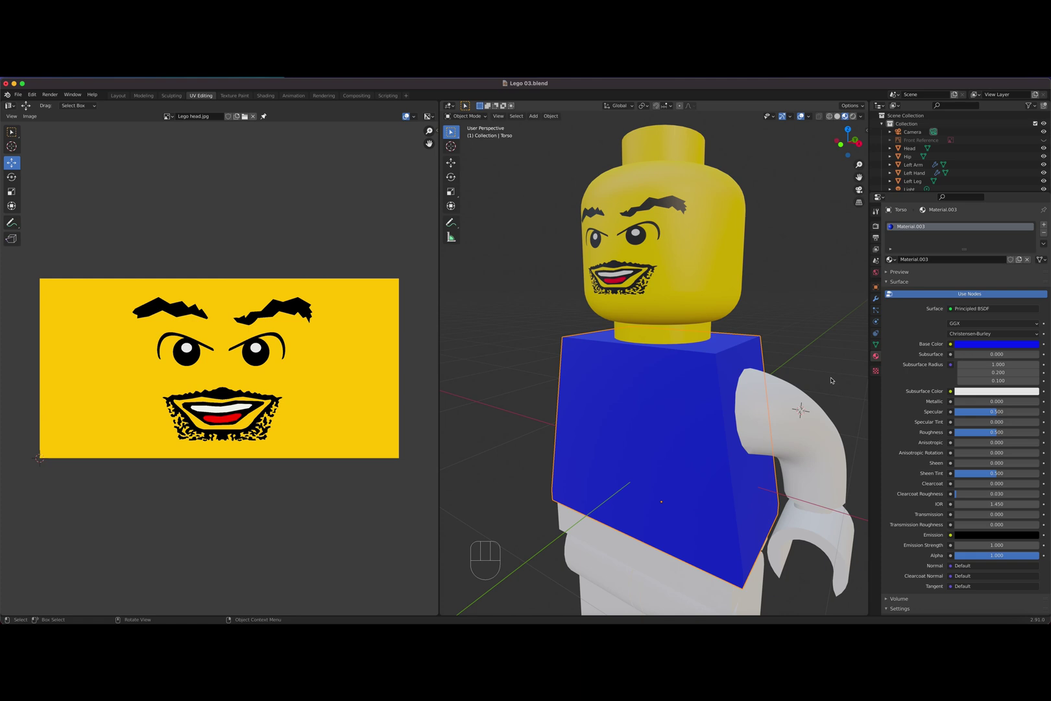
pyautogui.moveTo(722, 389); pyautogui.dragTo(672, 433, button='middle')
# Step: Give the left arm the torso's Material.003 and rename that material Blue
pyautogui.click(737, 402)
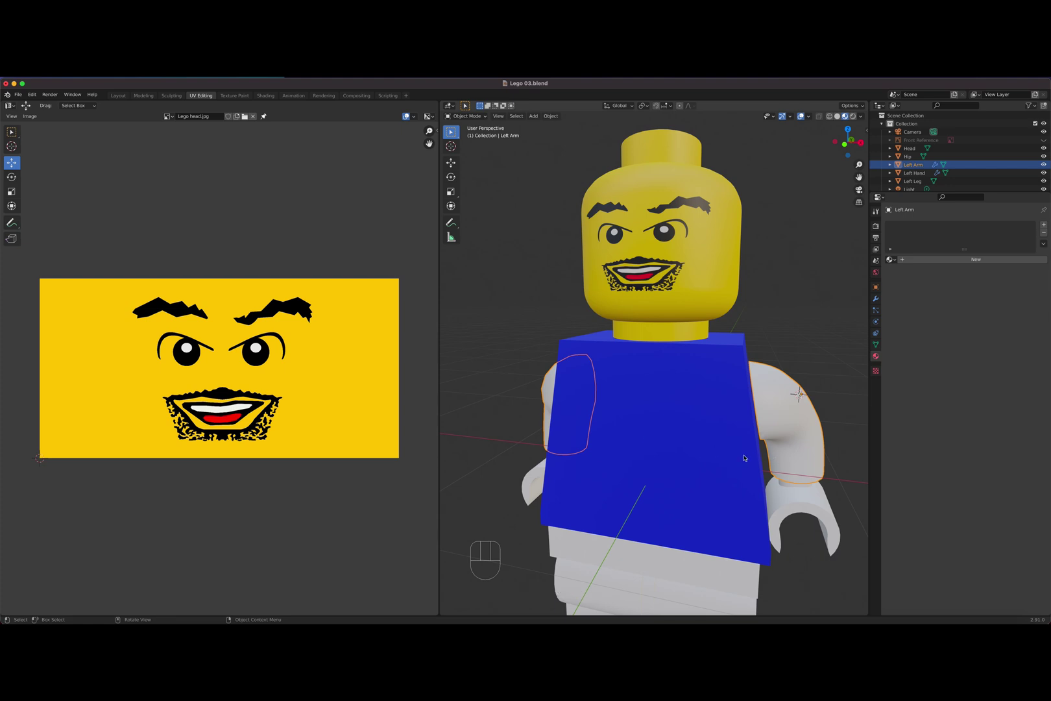
pyautogui.moveTo(795, 427); pyautogui.dragTo(686, 365, button='middle')
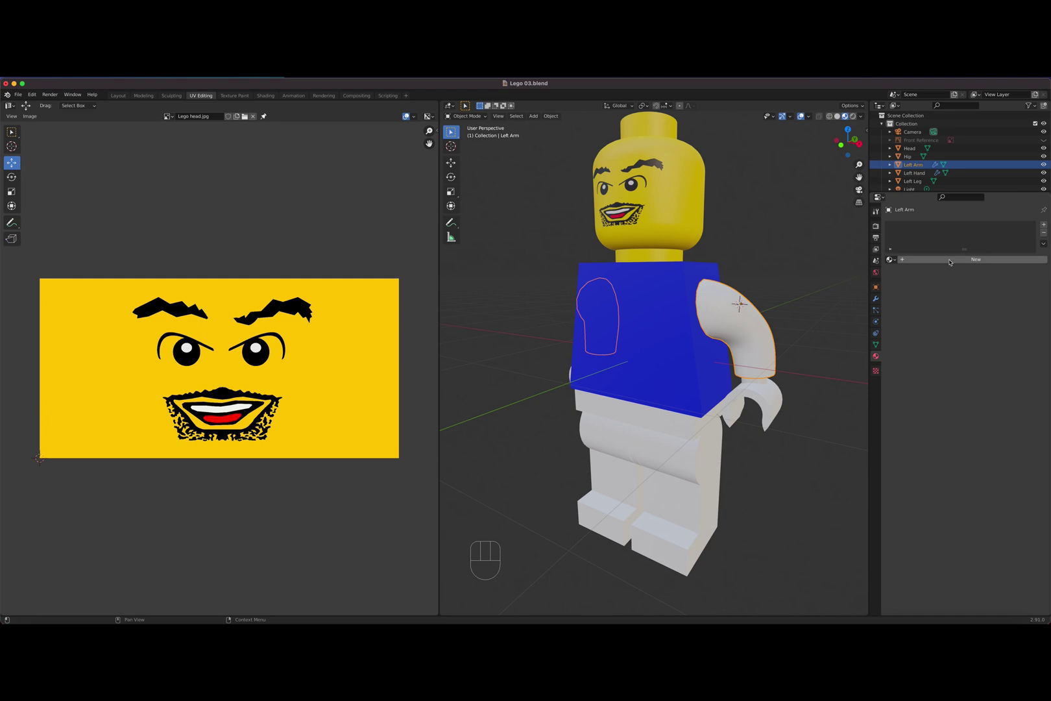
pyautogui.moveTo(896, 260); pyautogui.dragTo(905, 295)
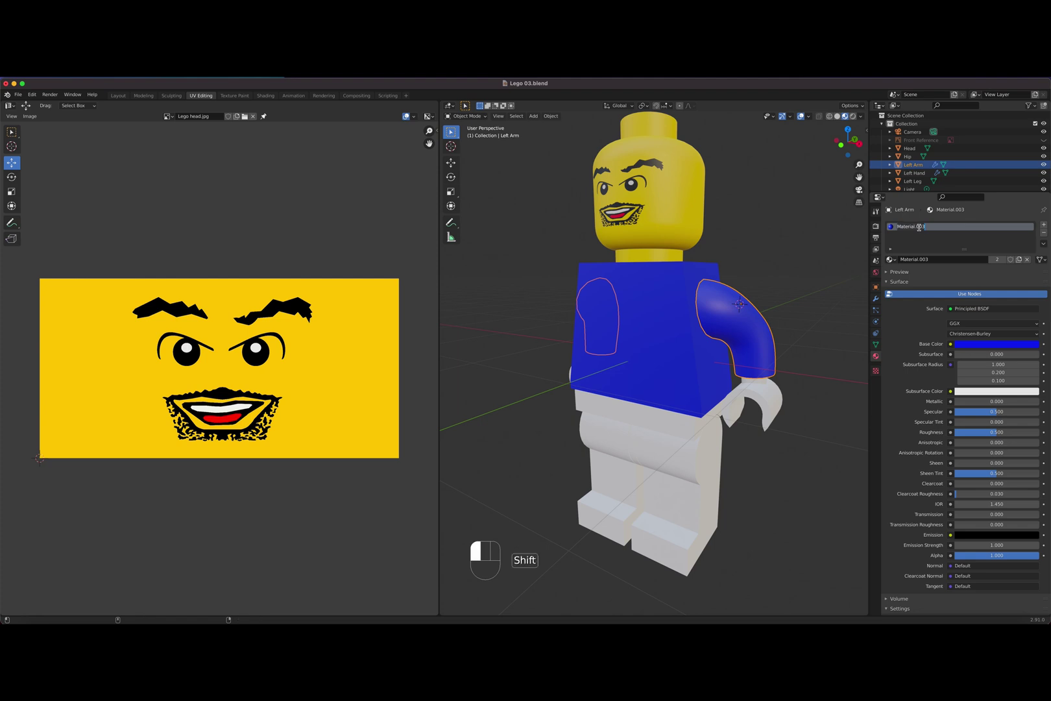
pyautogui.write('Blue')
pyautogui.press('Return')
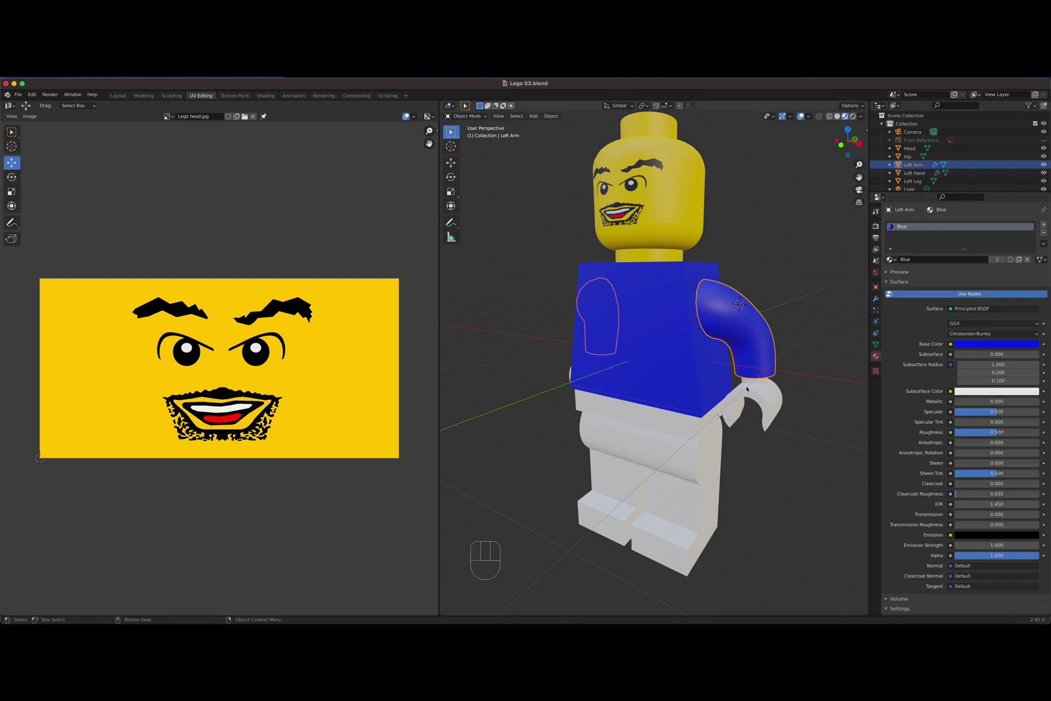
pyautogui.moveTo(716, 465); pyautogui.dragTo(688, 391, button='middle')
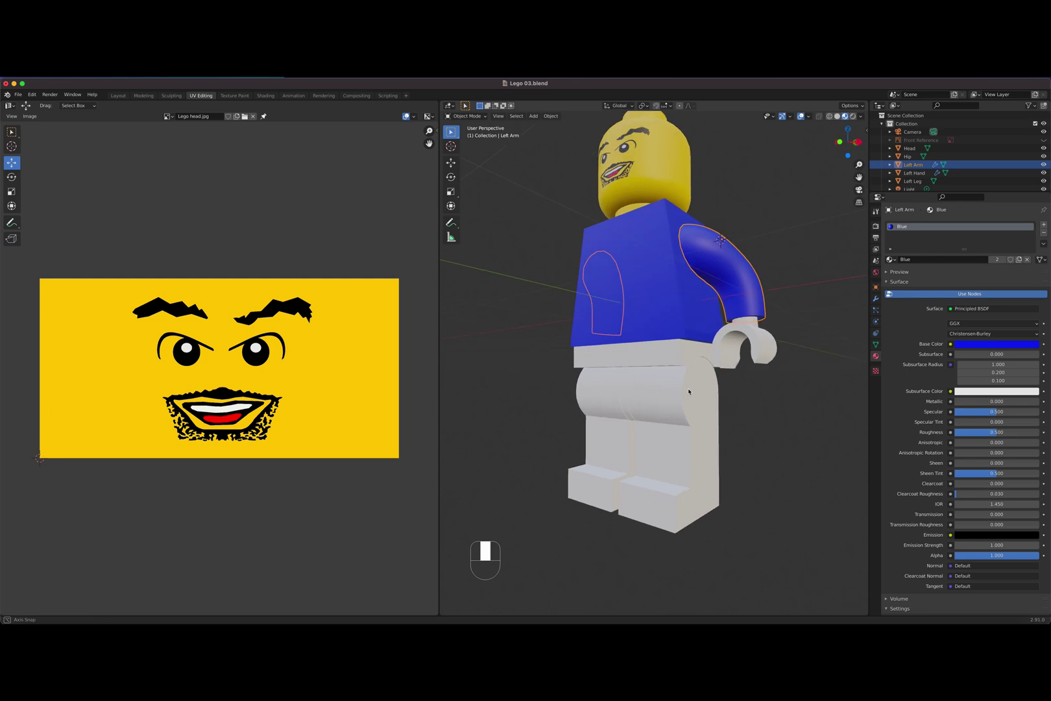
# Step: Assign the Blue material to both the left and right legs
pyautogui.click(689, 392)
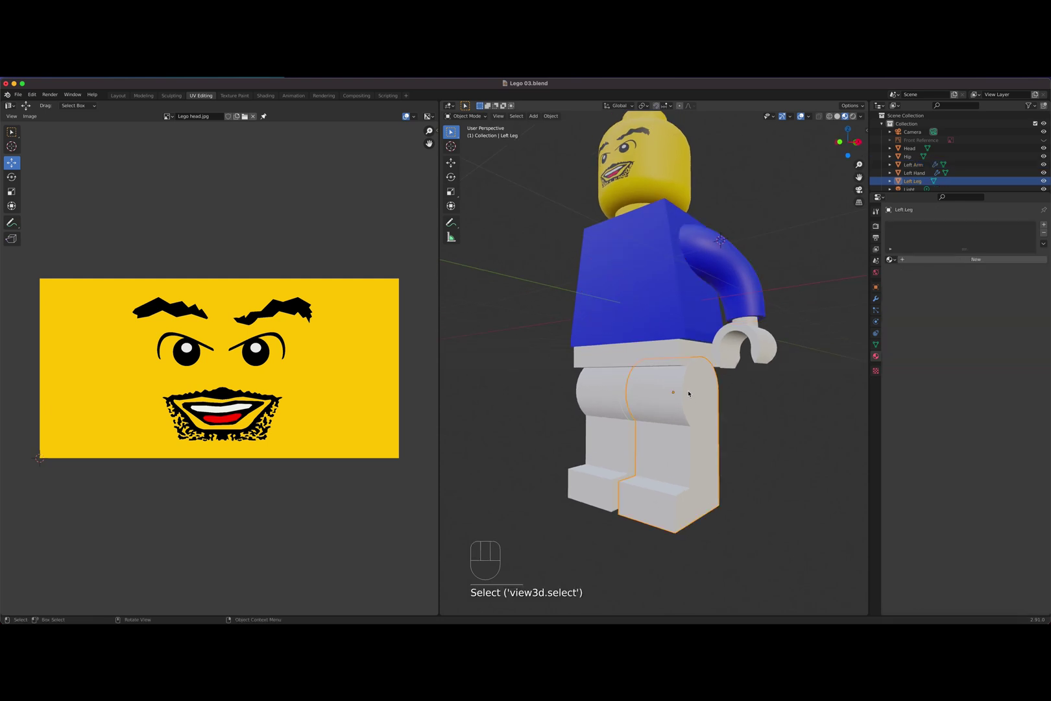
pyautogui.click(890, 259)
pyautogui.click(898, 275)
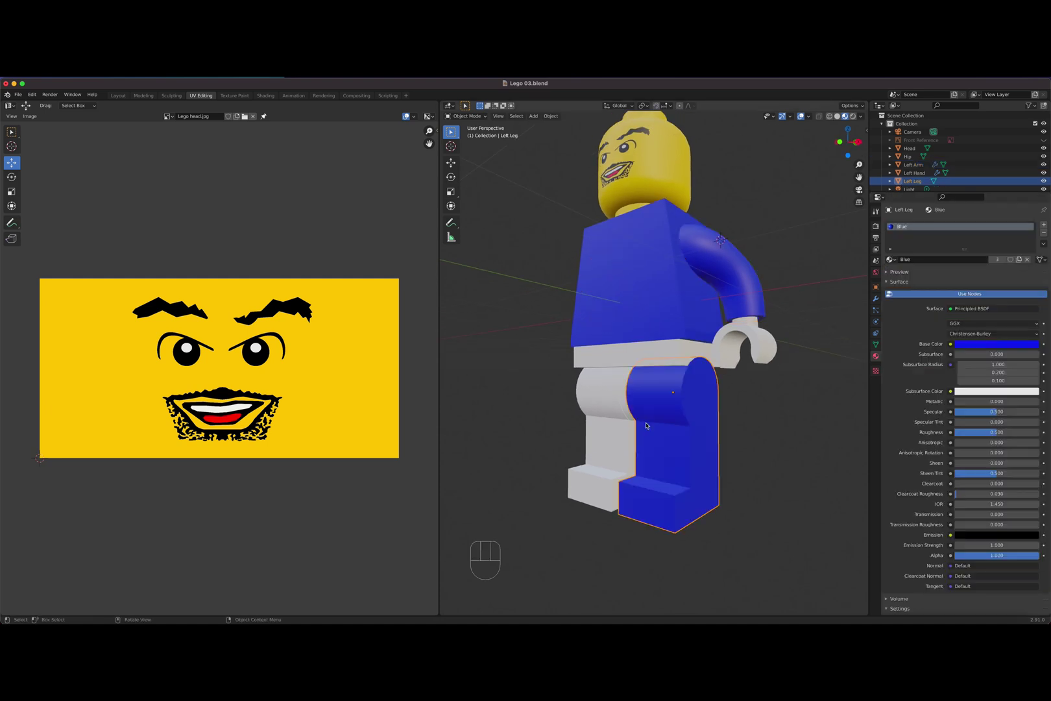
pyautogui.click(603, 409)
pyautogui.click(890, 259)
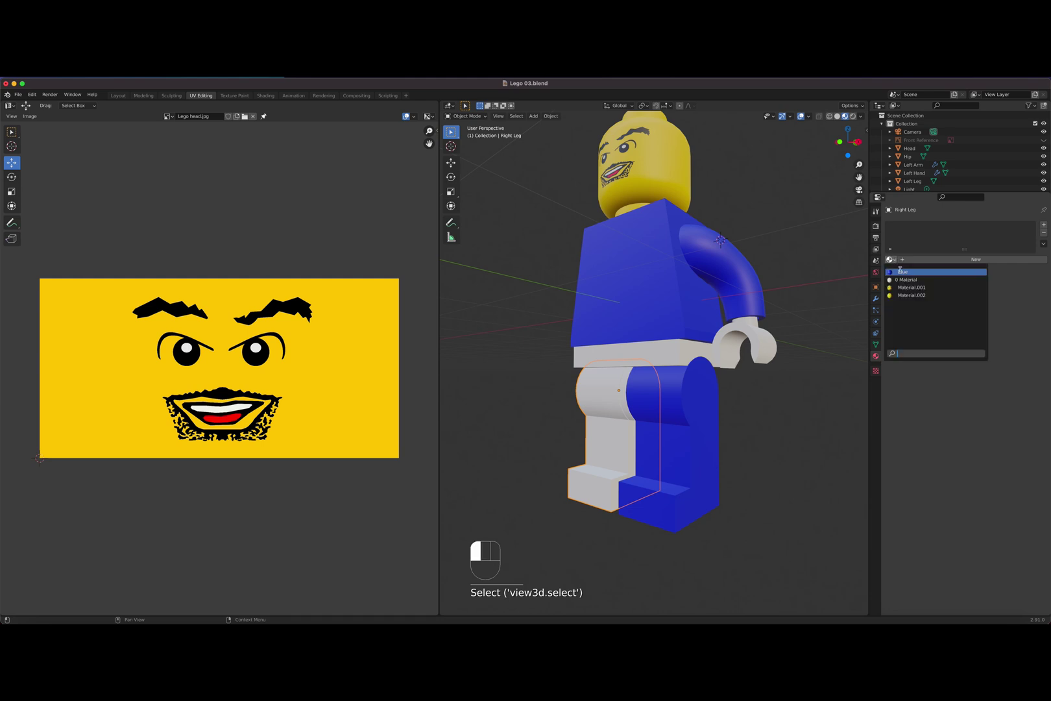
pyautogui.click(901, 271)
# Step: Give the hip piece the Blue material
pyautogui.click(674, 376)
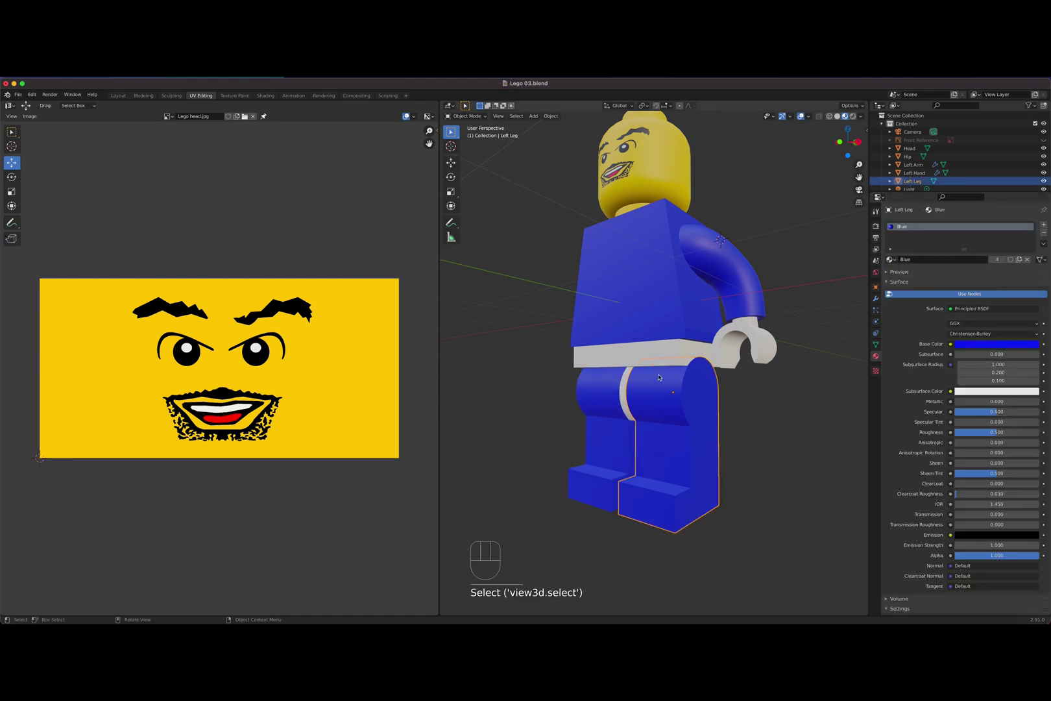
pyautogui.click(759, 361)
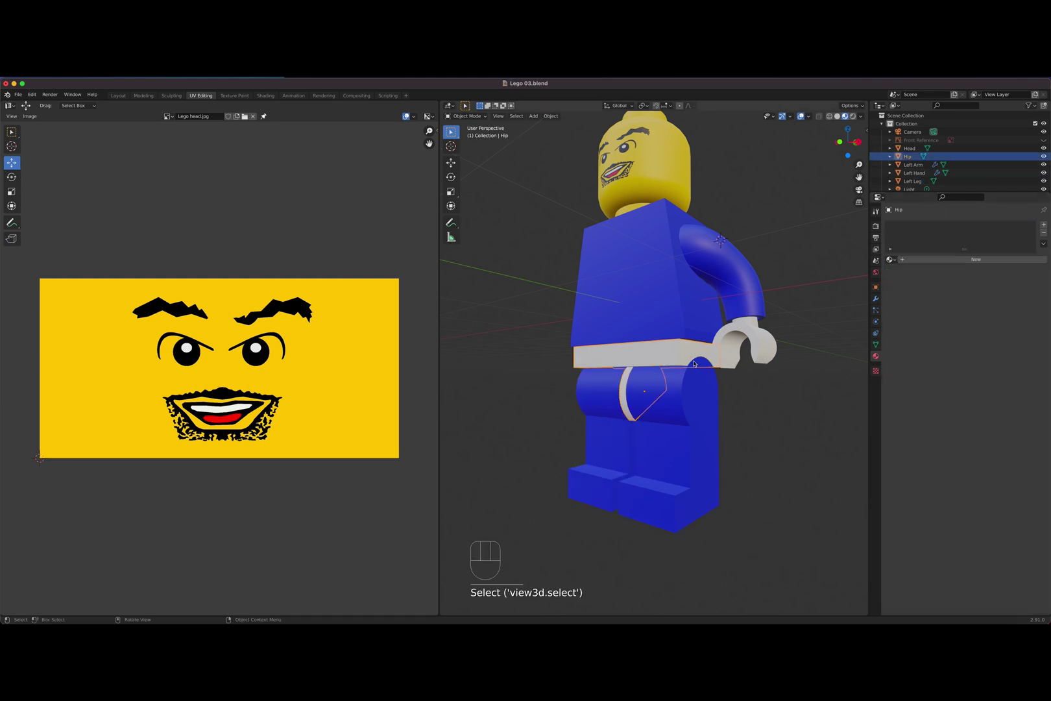
pyautogui.moveTo(661, 350); pyautogui.dragTo(678, 350, button='middle')
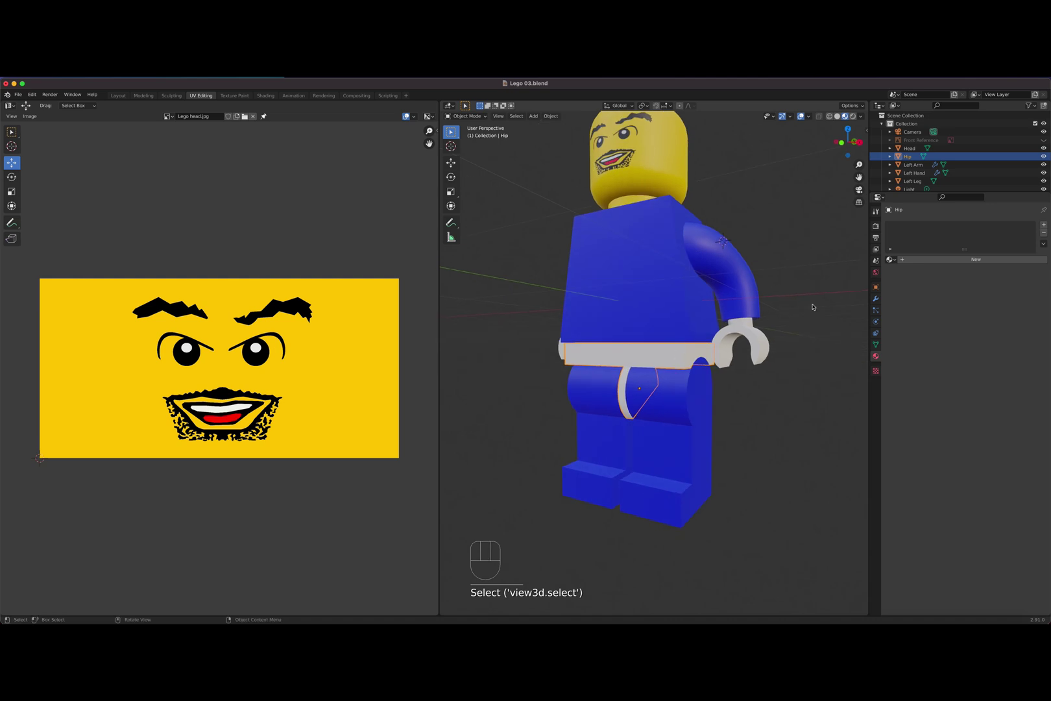
pyautogui.click(893, 260)
pyautogui.click(899, 275)
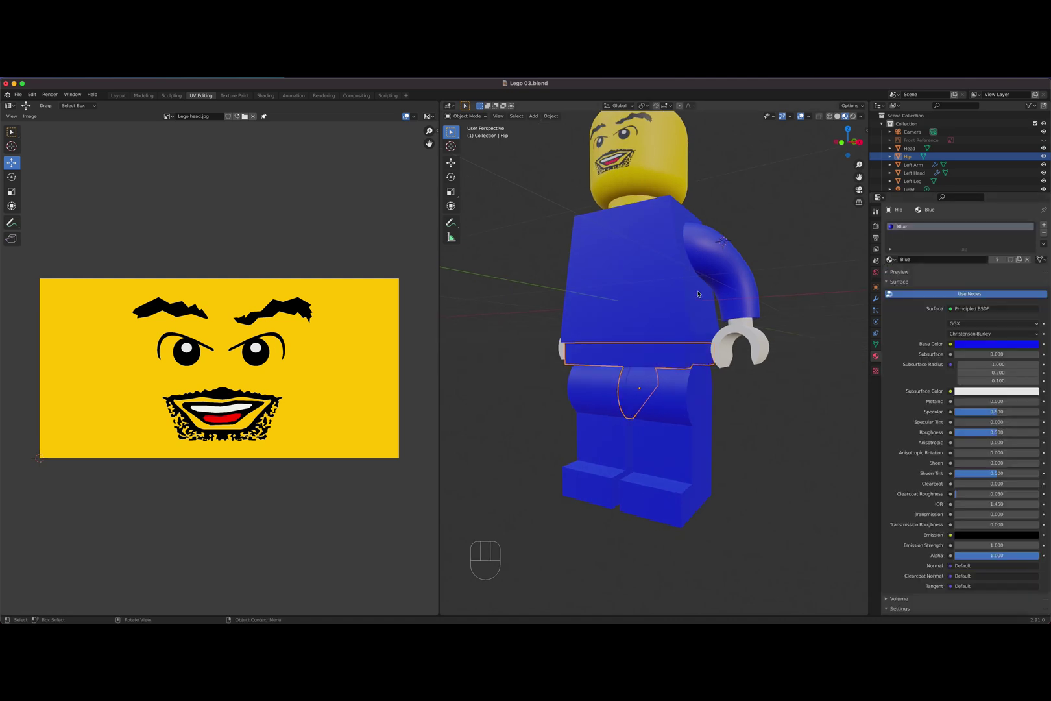
# Step: Assign Material.002 to the left hand and rename it Yellow
pyautogui.click(728, 335)
pyautogui.click(891, 259)
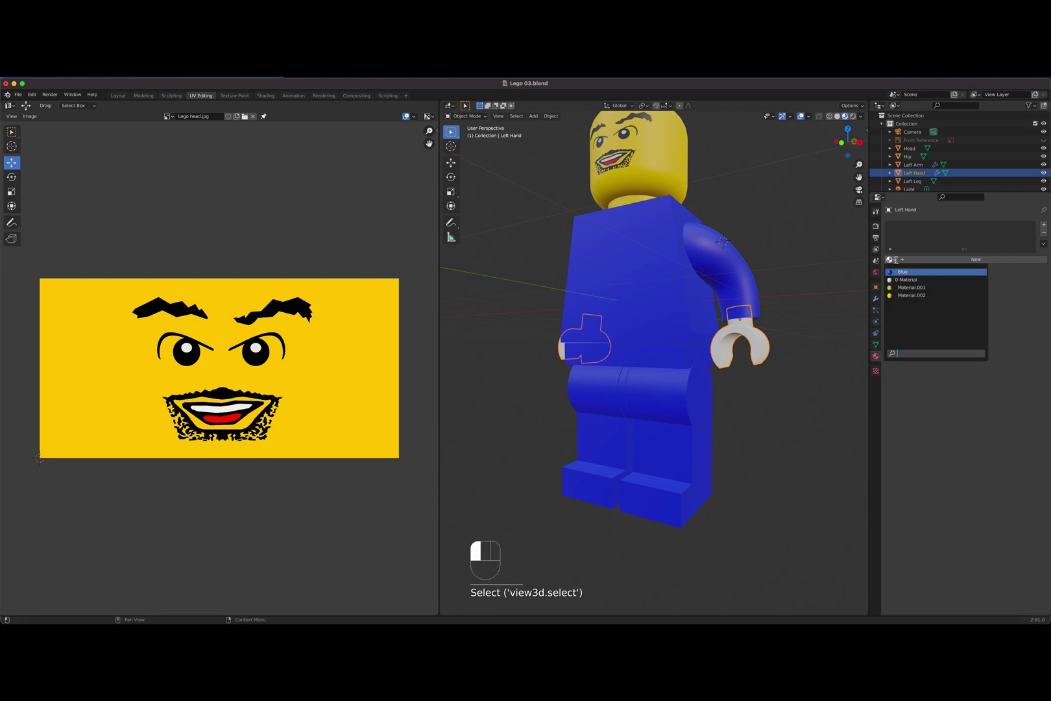
pyautogui.click(911, 295)
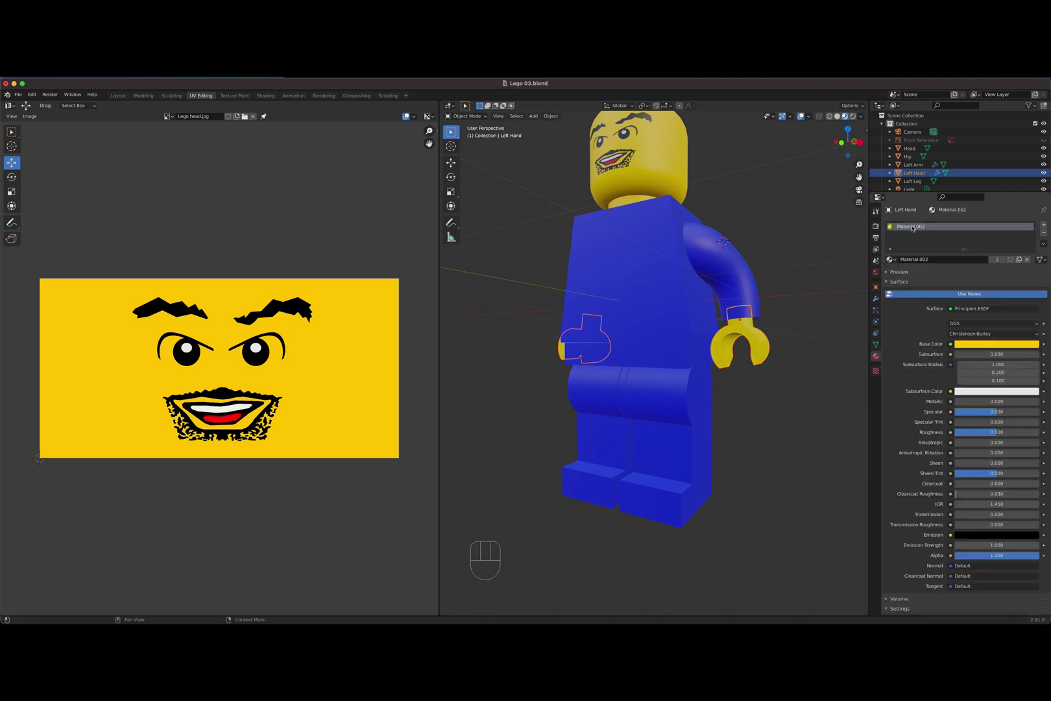
pyautogui.write('Yellow')
pyautogui.press('Return')
# Step: Reframe the view, deselect the hand and select the hip piece
pyautogui.scroll(-3, 639, 347)
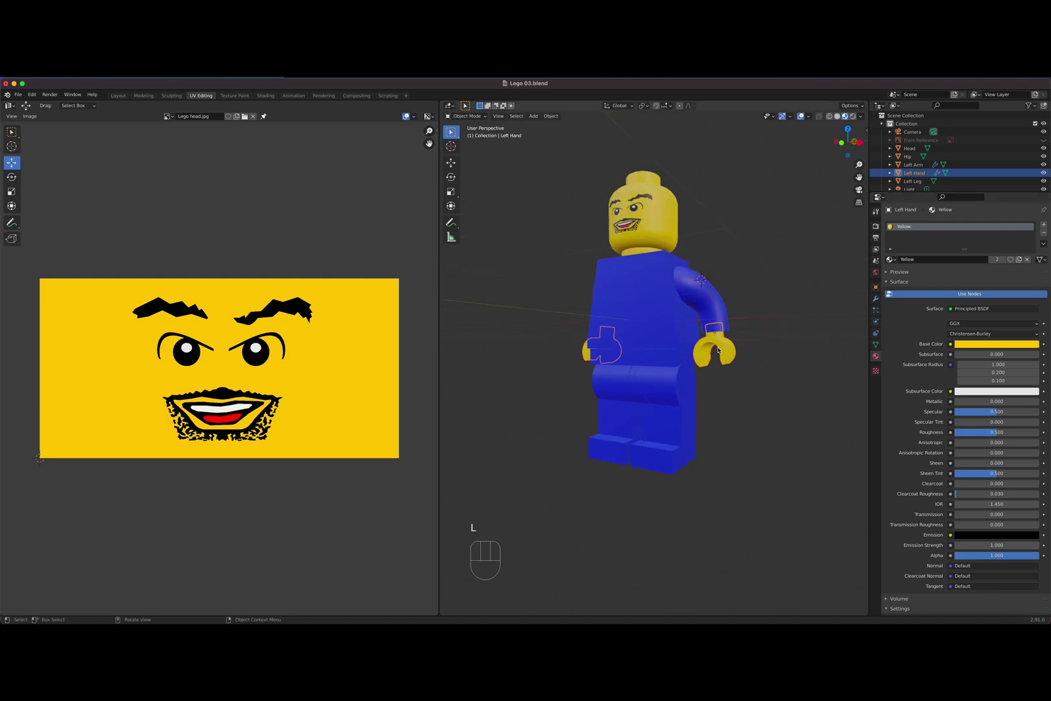
pyautogui.moveTo(633, 342); pyautogui.dragTo(732, 394, button='middle')
pyautogui.click(733, 394)
pyautogui.scroll(3, 674, 364)
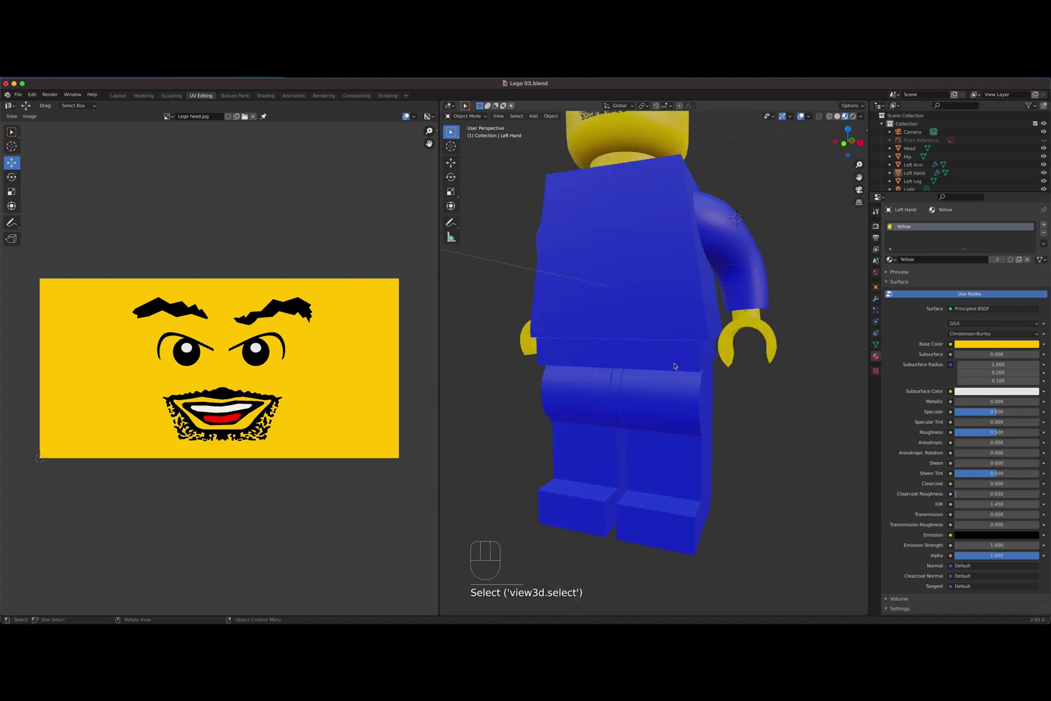
pyautogui.keyDown('shift'); pyautogui.moveTo(681, 364); pyautogui.dragTo(670, 341, button='middle'); pyautogui.keyUp('shift')
pyautogui.click(670, 336)
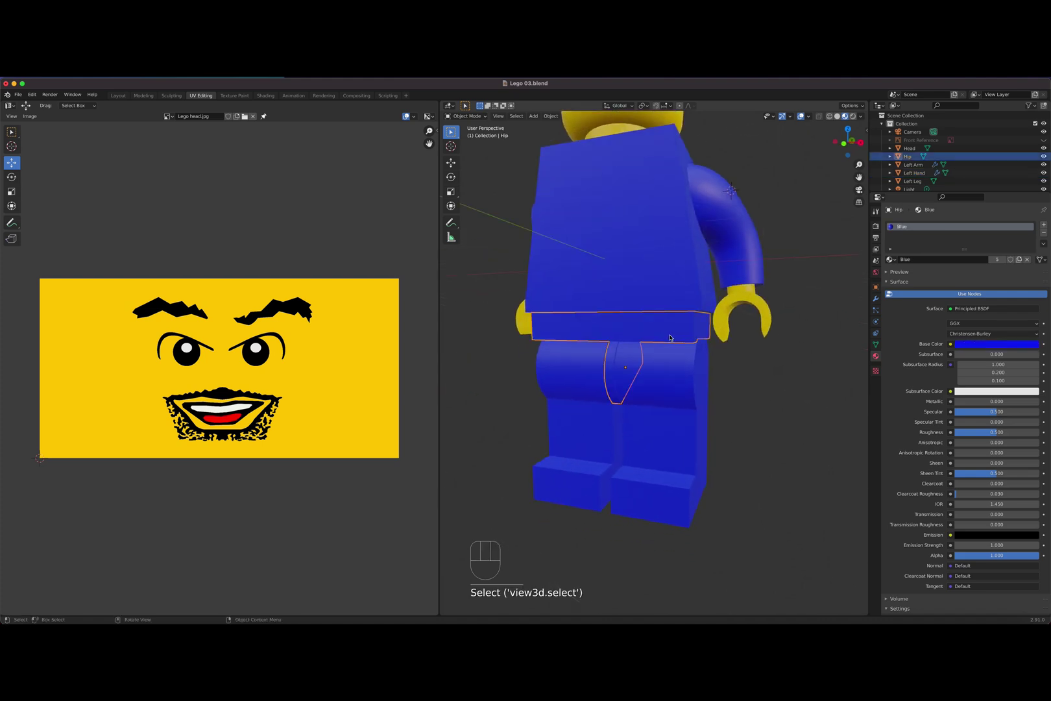
# Step: In Edit Mode on the hip, select the whole belt band of faces
pyautogui.press('Tab')
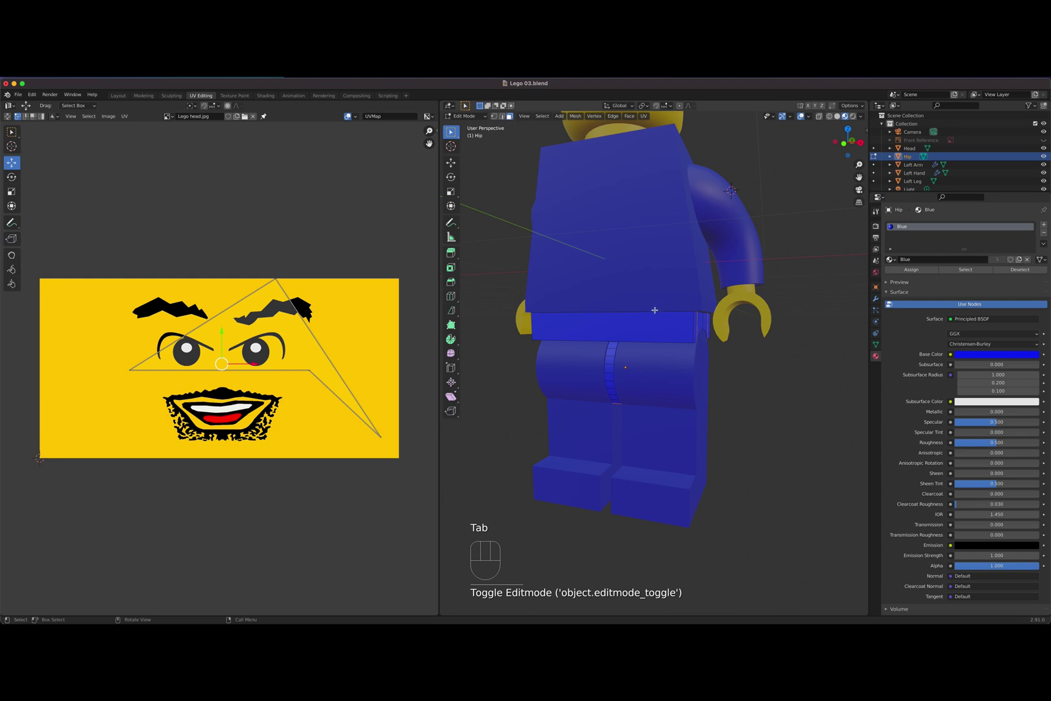
pyautogui.click(692, 327)
pyautogui.keyDown('alt'); pyautogui.click(694, 328); pyautogui.keyUp('alt')
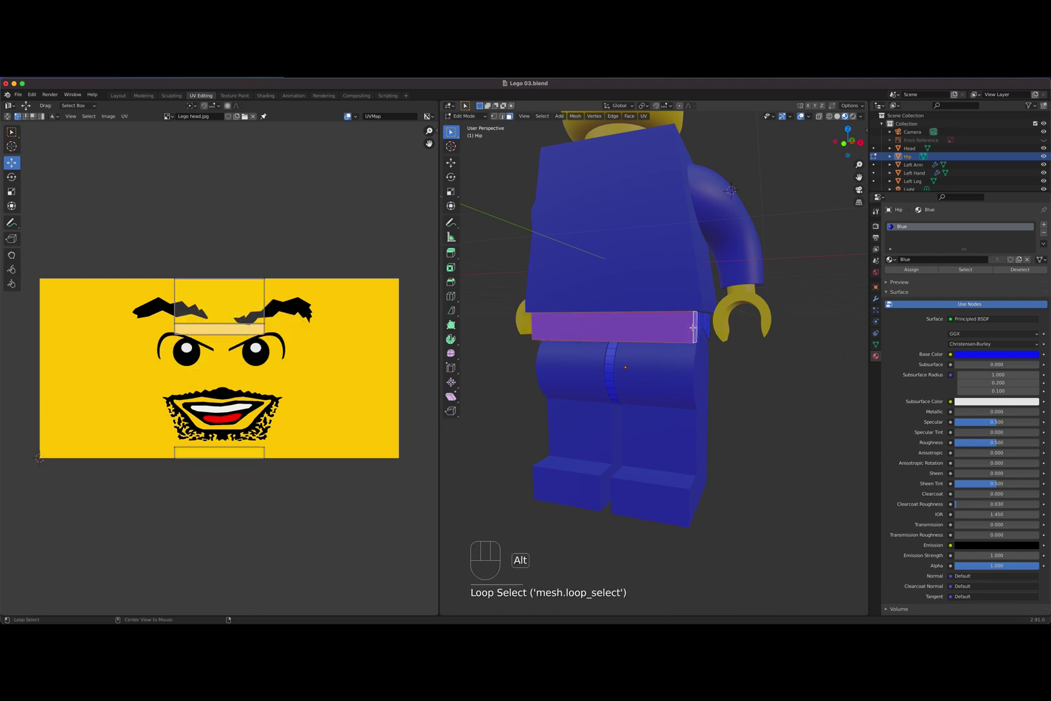
pyautogui.keyDown('alt'); pyautogui.keyDown('shift'); pyautogui.click(699, 322); pyautogui.keyUp('shift'); pyautogui.keyUp('alt')
pyautogui.keyDown('alt'); pyautogui.keyDown('shift'); pyautogui.click(700, 321); pyautogui.keyUp('shift'); pyautogui.keyUp('alt')
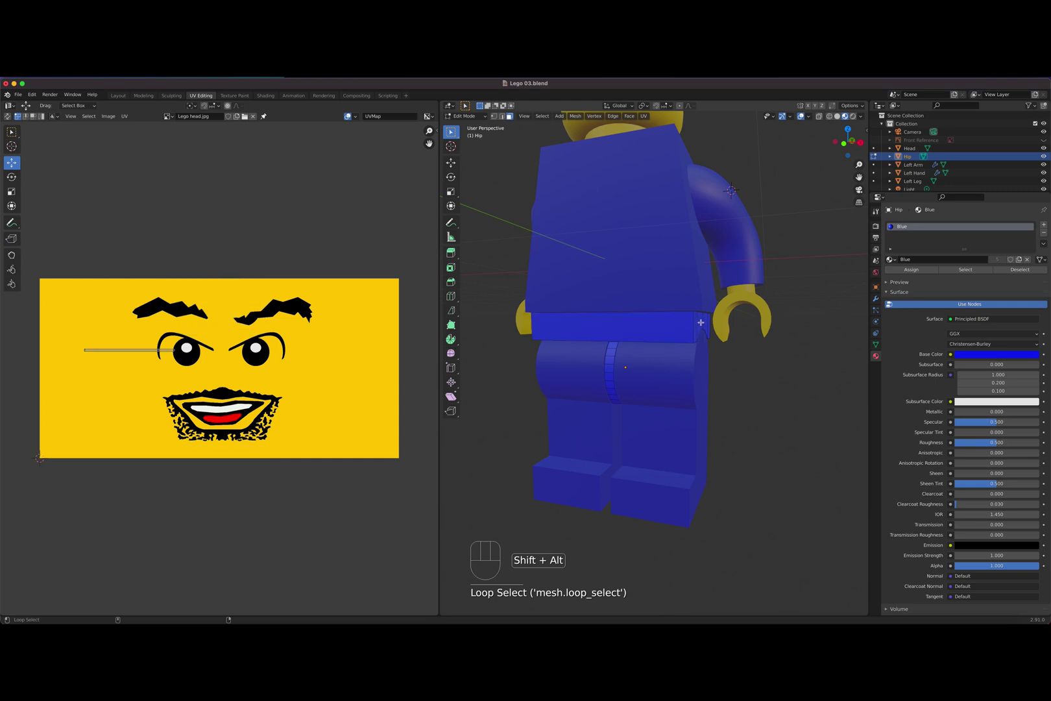
pyautogui.click(697, 320)
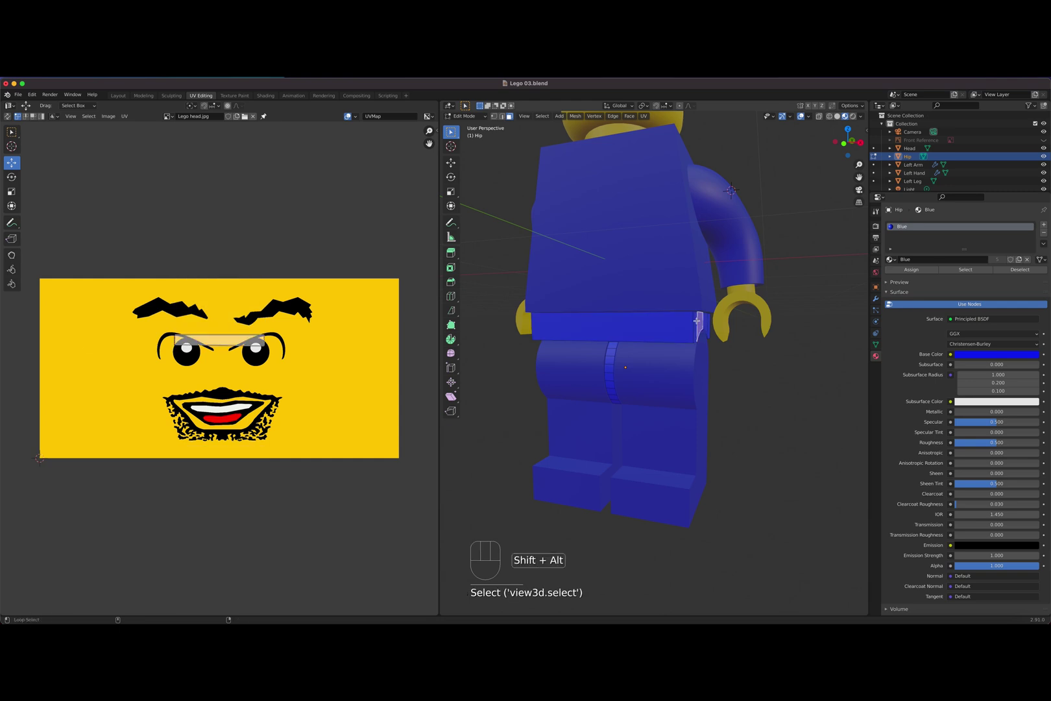
pyautogui.keyDown('alt'); pyautogui.click(693, 321); pyautogui.keyUp('alt')
pyautogui.click(693, 320)
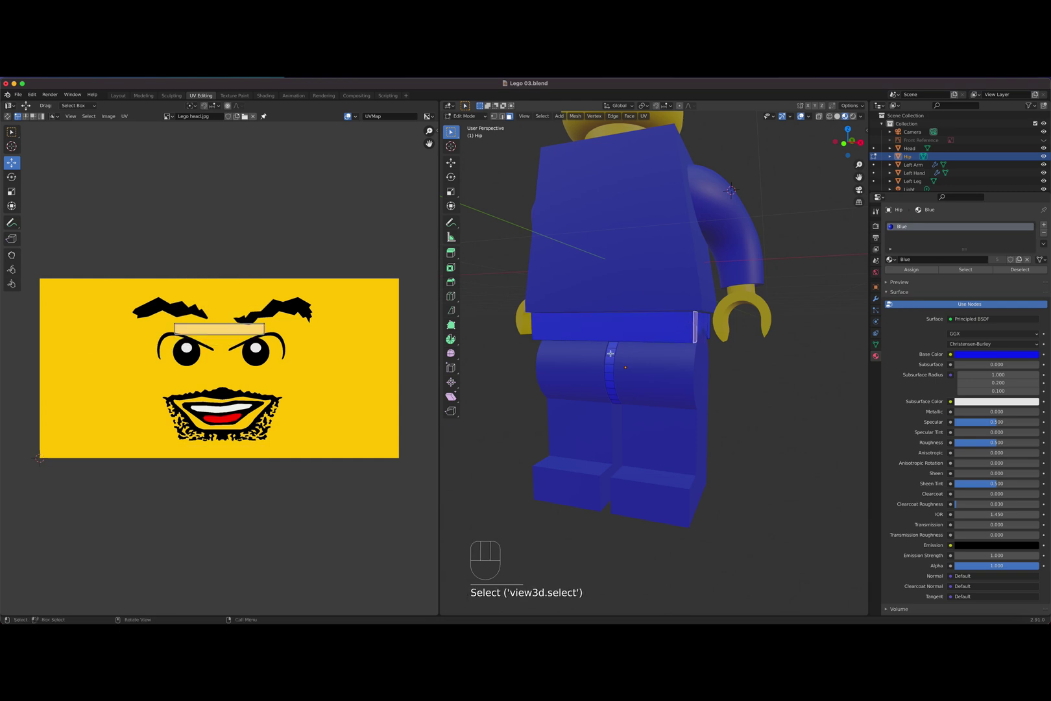
pyautogui.click(645, 322)
pyautogui.press('ctrl+KP_Add')
pyautogui.press('ctrl+KP_Add')
pyautogui.press('ctrl+KP_Add')
pyautogui.press('ctrl+KP_Add')
pyautogui.press('ctrl+KP_Add')
pyautogui.press('ctrl+KP_Add')
pyautogui.press('ctrl+KP_Add')
pyautogui.press('ctrl+KP_Add')
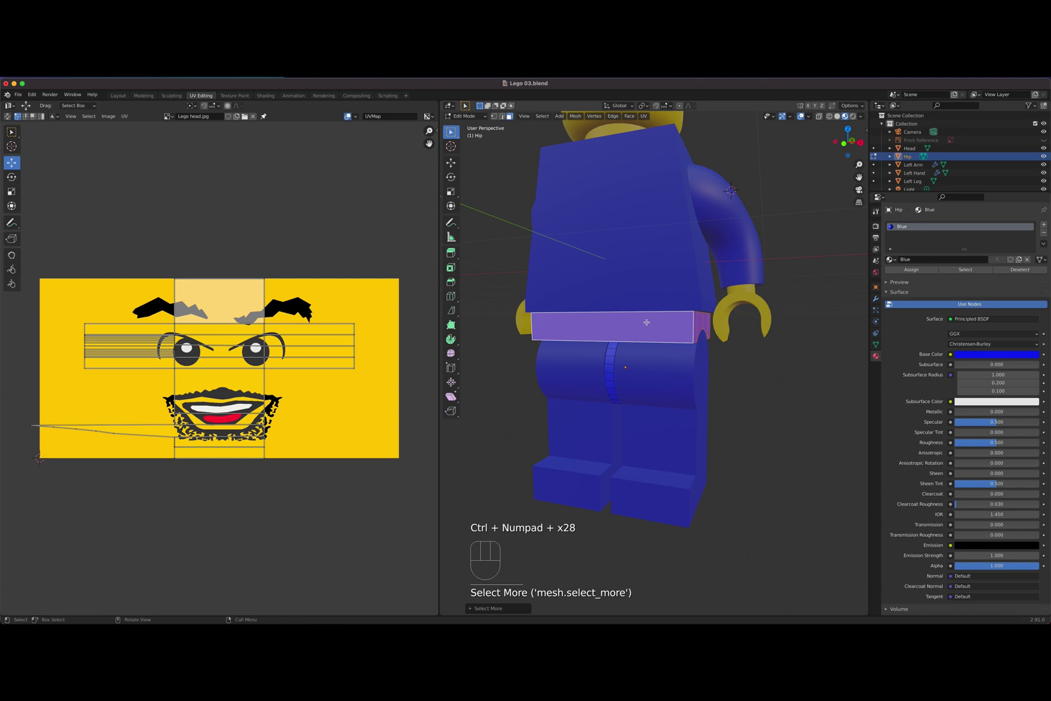
pyautogui.moveTo(632, 361); pyautogui.dragTo(685, 353, button='middle')
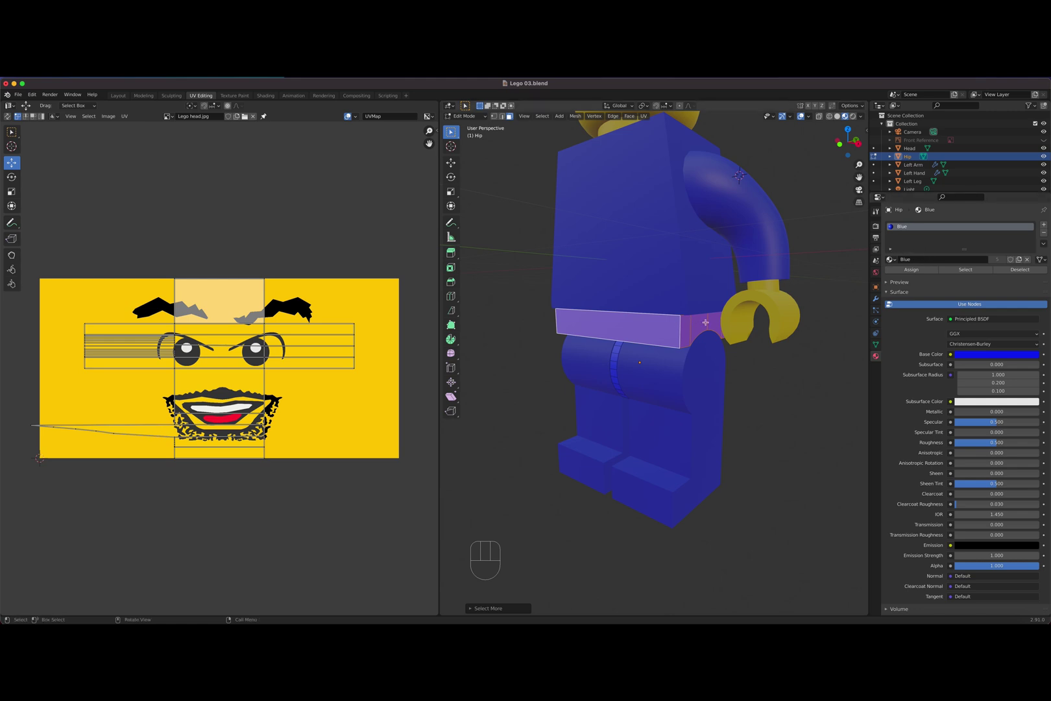
# Step: Add a second material slot with Yellow and assign it to the belt faces
pyautogui.click(1043, 225)
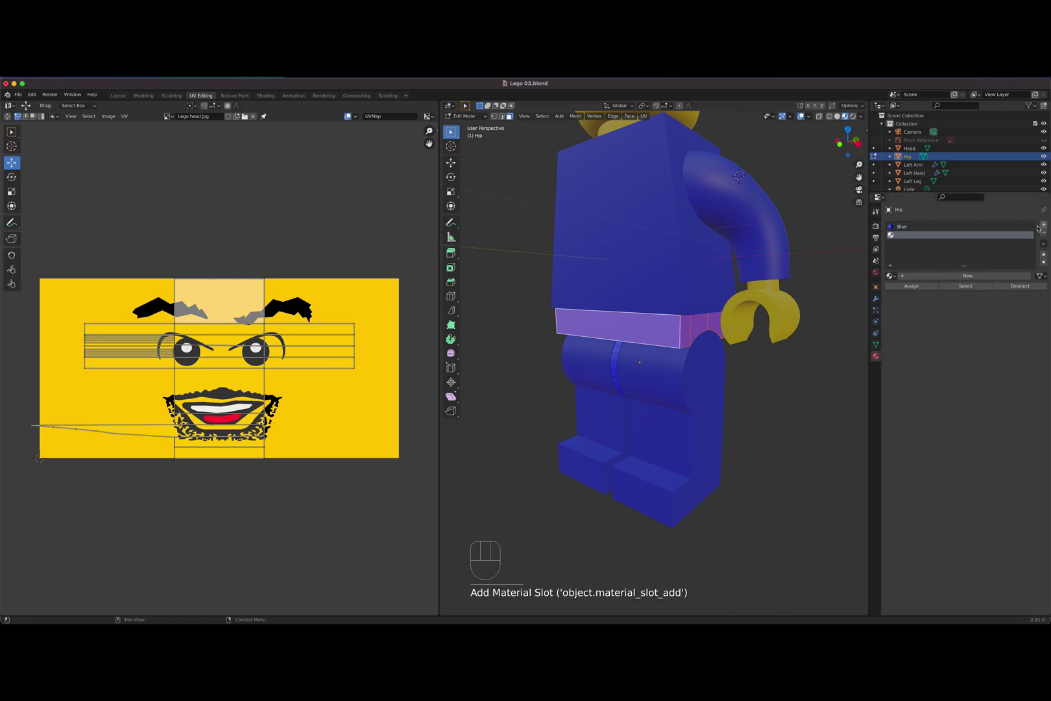
pyautogui.click(891, 275)
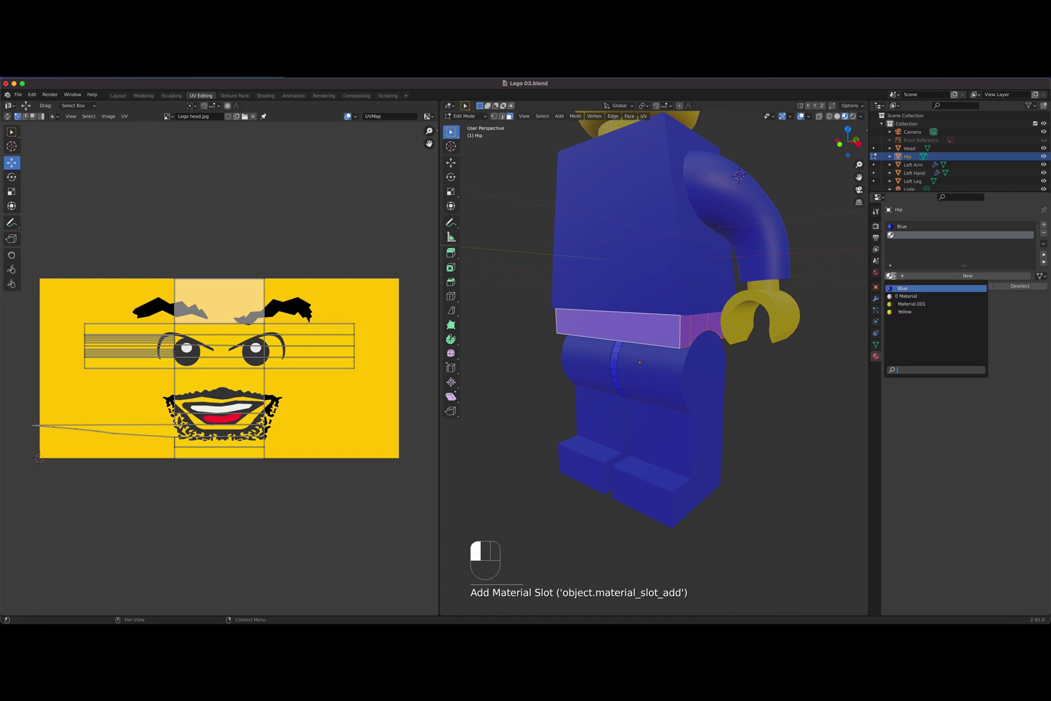
pyautogui.click(915, 307)
pyautogui.click(911, 285)
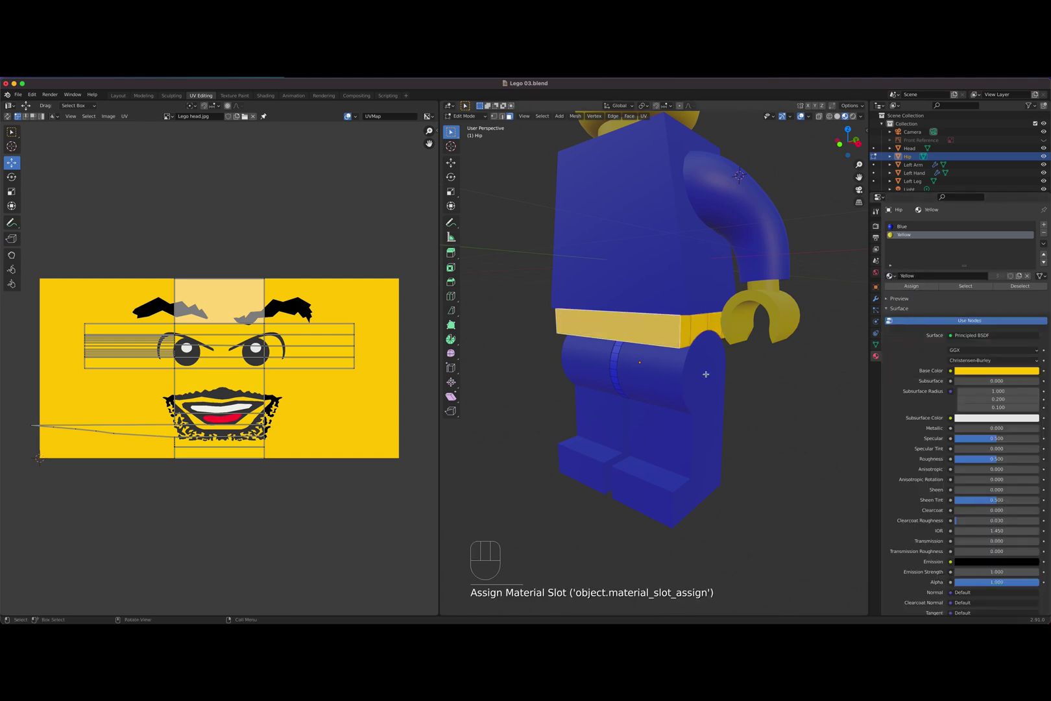
pyautogui.press('Tab')
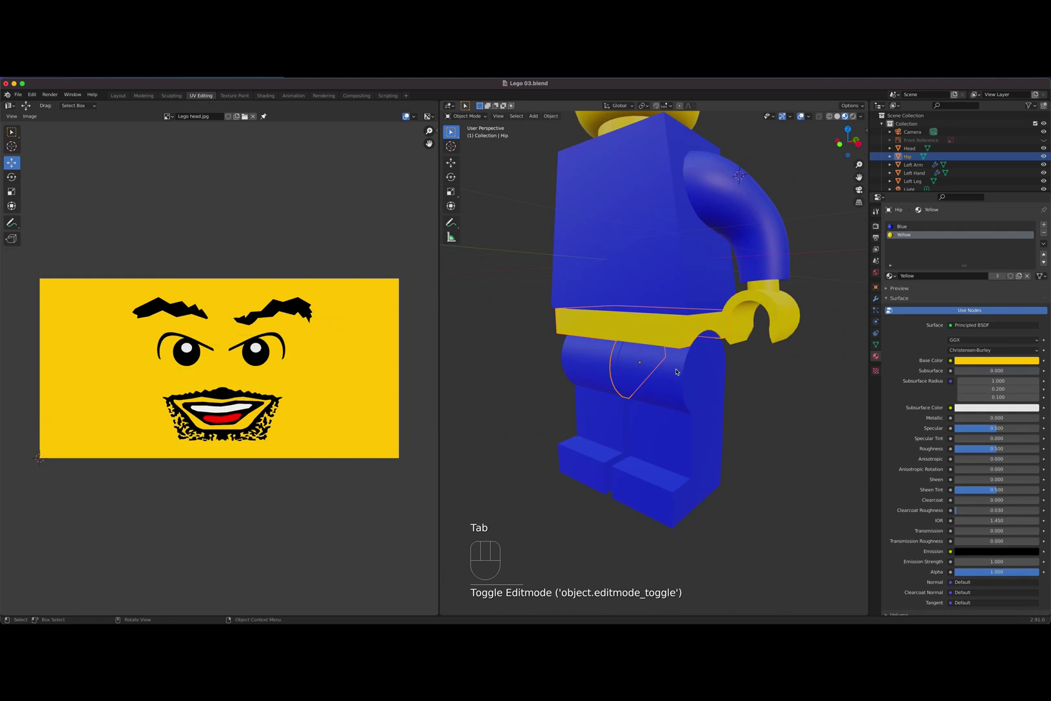
pyautogui.moveTo(694, 376); pyautogui.dragTo(654, 496, button='middle')
pyautogui.click(690, 375)
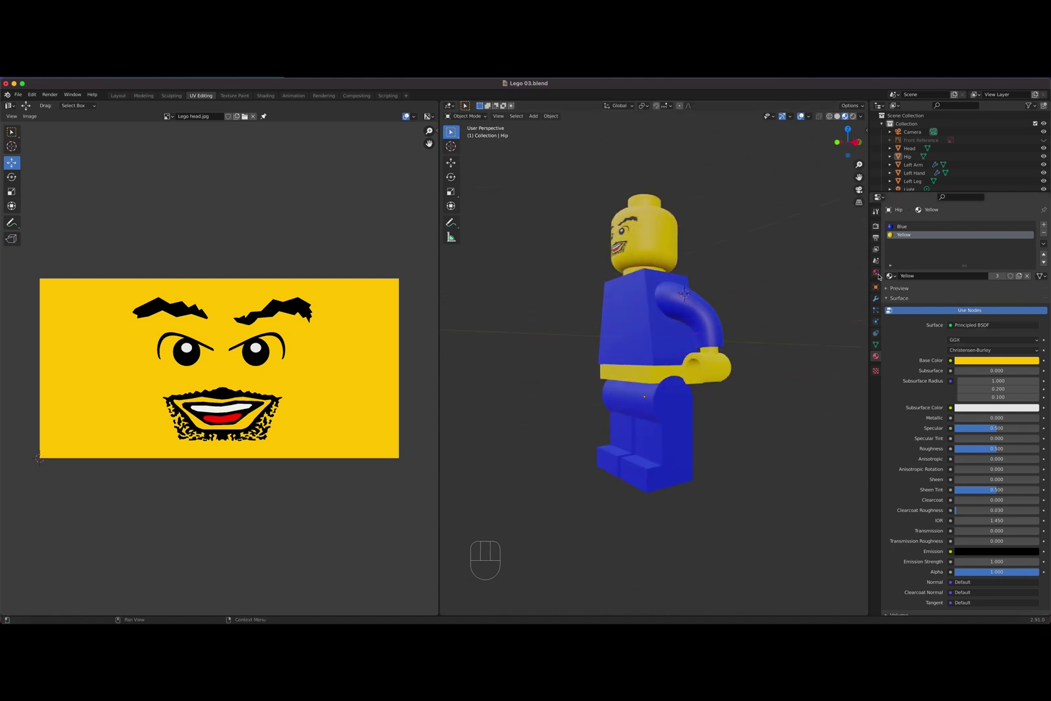
pyautogui.moveTo(767, 412); pyautogui.dragTo(672, 298, button='middle')
pyautogui.click(668, 289)
pyautogui.scroll(3, 668, 294)
pyautogui.scroll(-4, 668, 294)
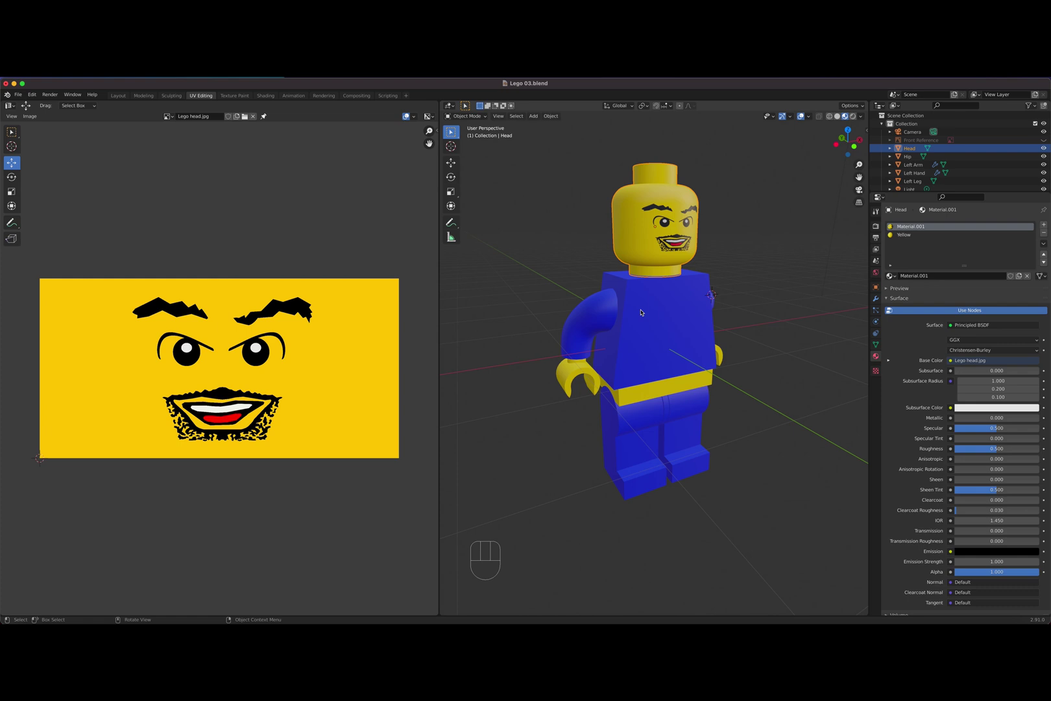
pyautogui.moveTo(689, 325); pyautogui.dragTo(667, 313, button='middle')
pyautogui.scroll(2, 631, 316)
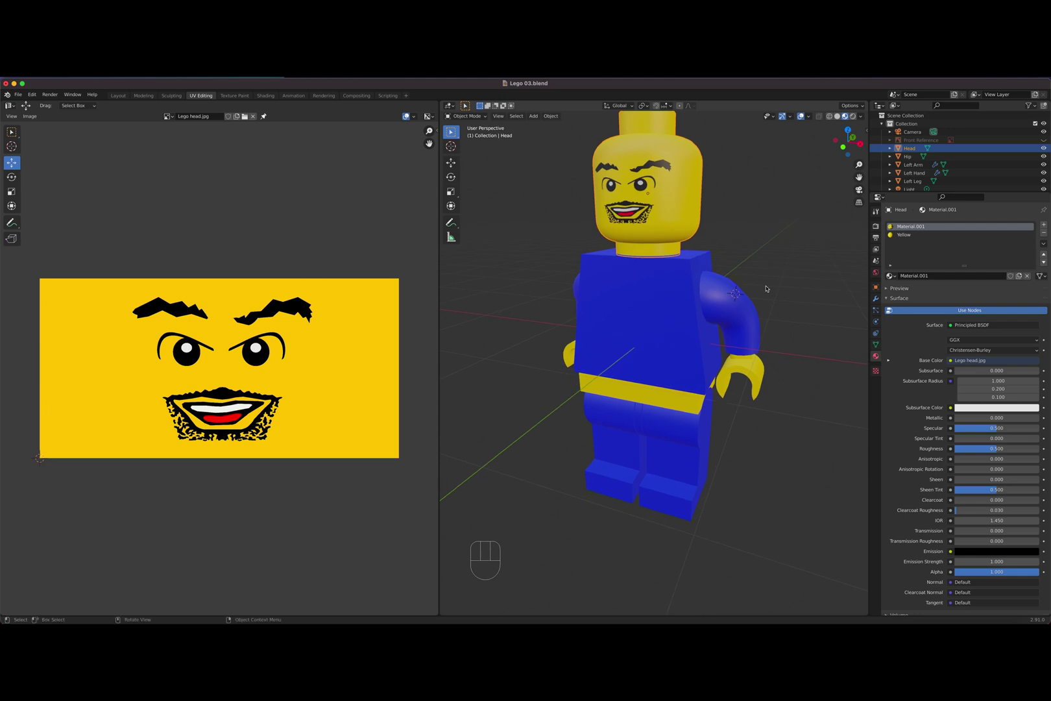
pyautogui.moveTo(658, 362); pyautogui.dragTo(682, 393, button='middle')
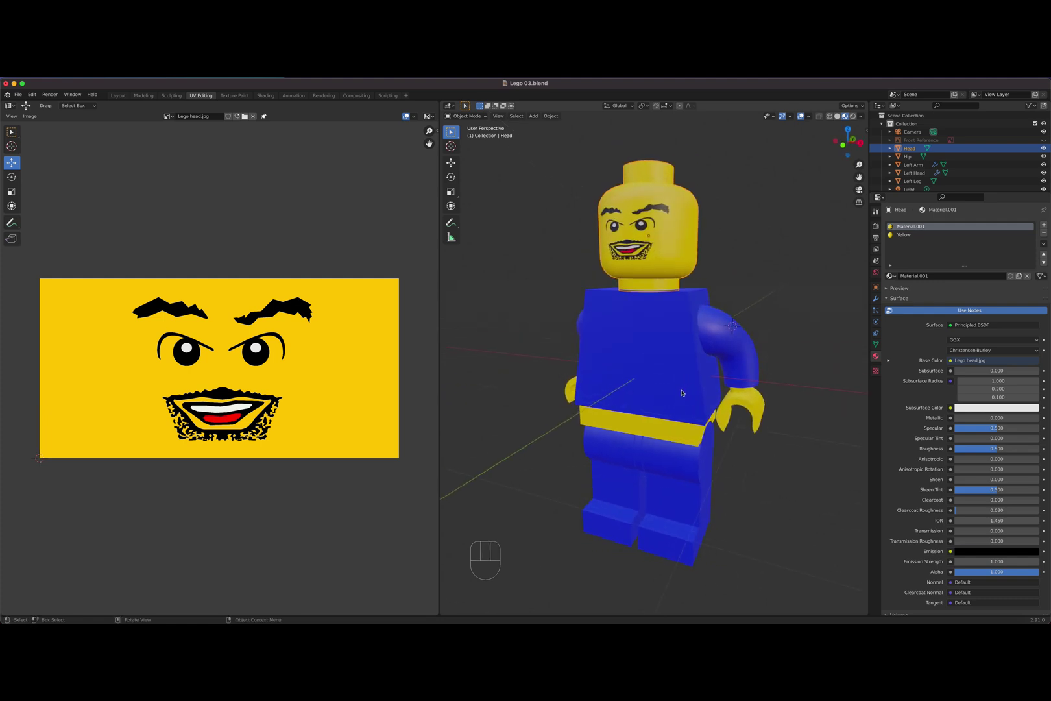